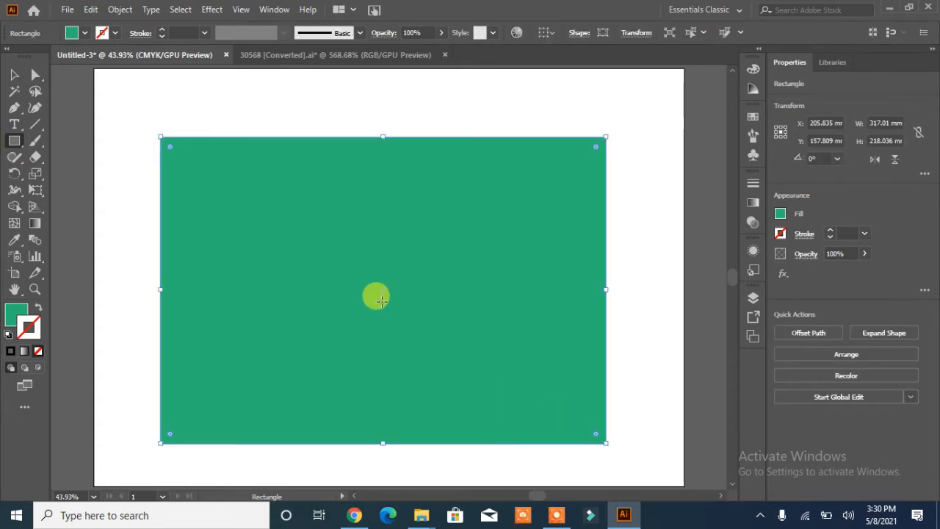
# Move the green rectangle slightly higher on the artboard and fill it with the yellow swatch C=5 M=0 Y=90 K=0
pyautogui.moveTo(383, 296); pyautogui.dragTo(385, 286)
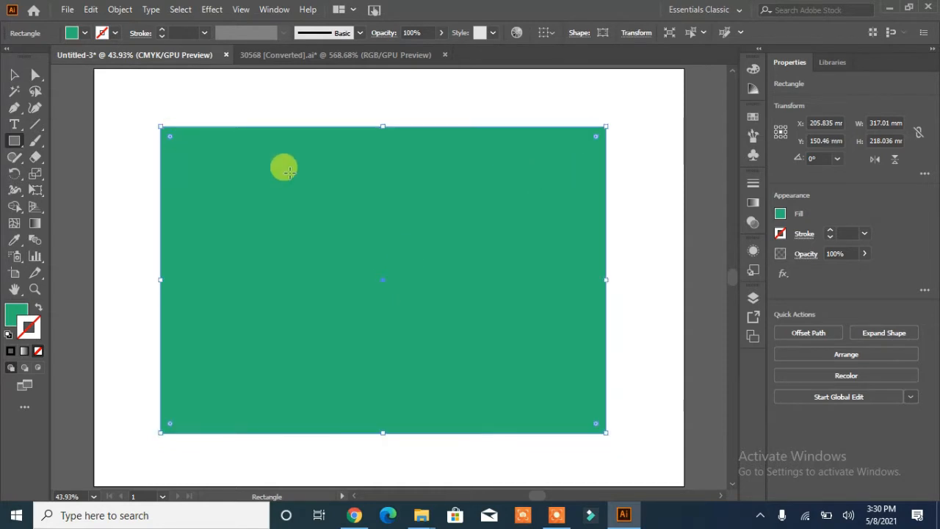
pyautogui.click(83, 31)
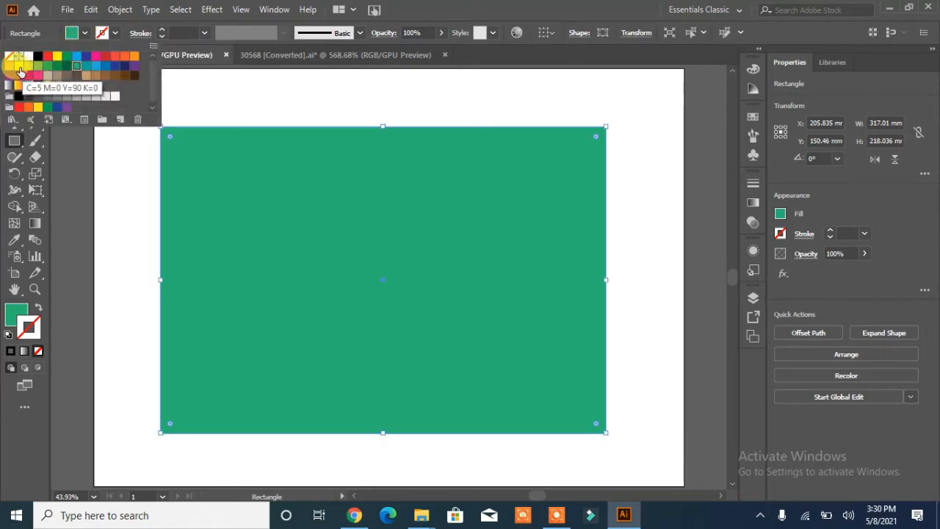
pyautogui.click(20, 71)
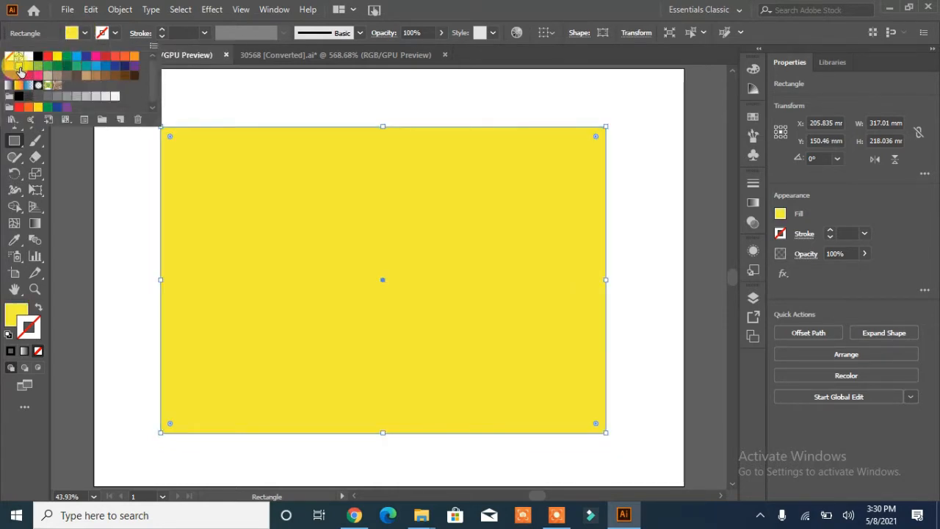
pyautogui.click(306, 278)
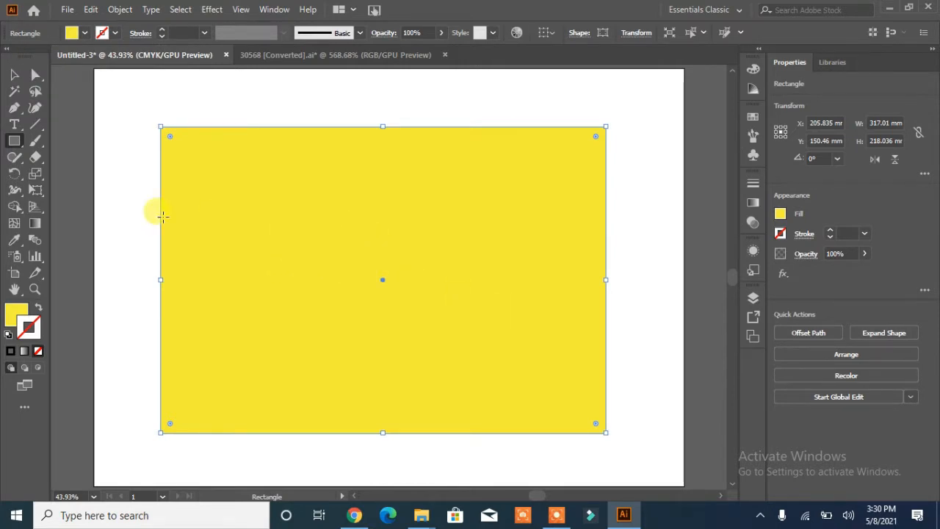
# Recolor the yellow rectangle through the Color Guide's Edit Colors wheel to about 63.63° hue and 92.04% saturation
pyautogui.doubleClick(17, 313)
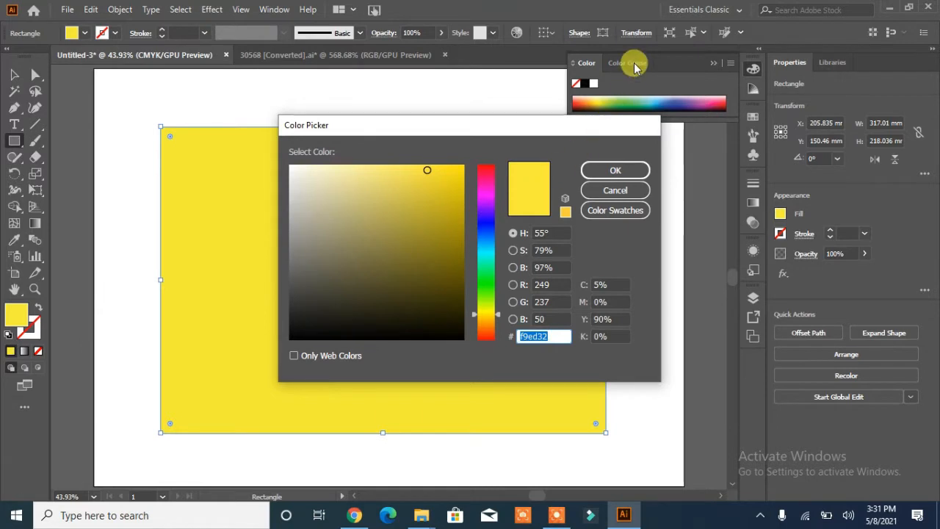
pyautogui.click(633, 169)
pyautogui.click(630, 63)
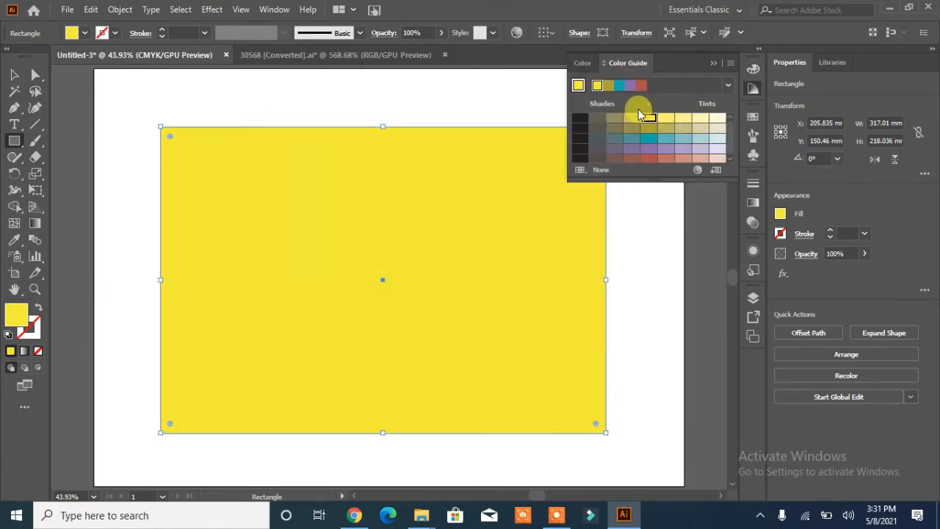
pyautogui.click(731, 63)
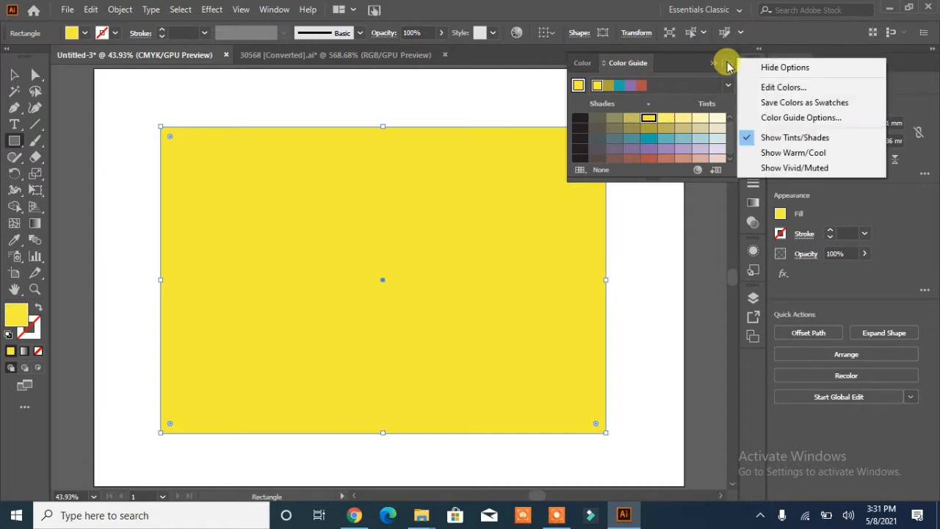
pyautogui.click(758, 91)
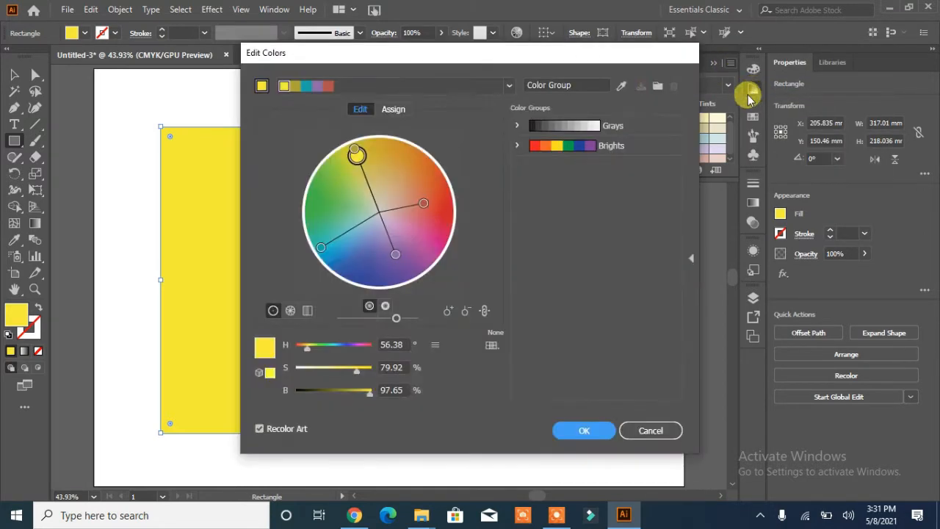
pyautogui.moveTo(357, 157)
pyautogui.mouseDown()
pyautogui.moveTo(389, 153)
pyautogui.moveTo(438, 183)
pyautogui.moveTo(400, 151)
pyautogui.moveTo(333, 161)
pyautogui.moveTo(343, 152)
pyautogui.moveTo(357, 178)
pyautogui.moveTo(348, 157)
pyautogui.moveTo(346, 180)
pyautogui.moveTo(342, 156)
pyautogui.mouseUp()
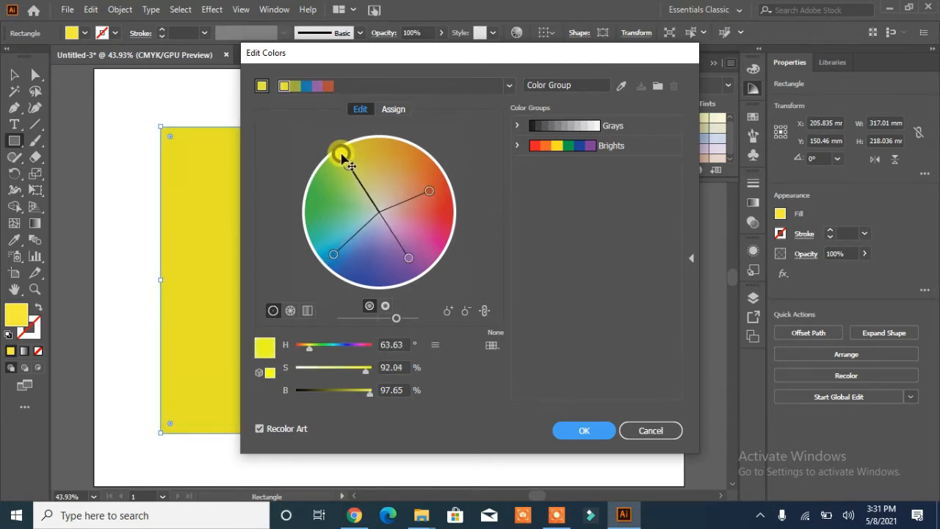
pyautogui.click(593, 434)
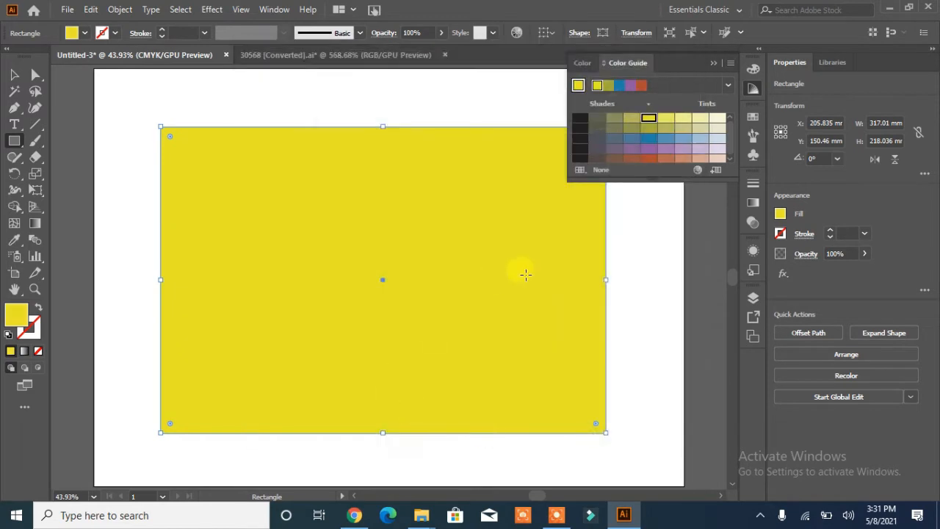
pyautogui.click(642, 240)
pyautogui.press('Escape')
pyautogui.click(714, 64)
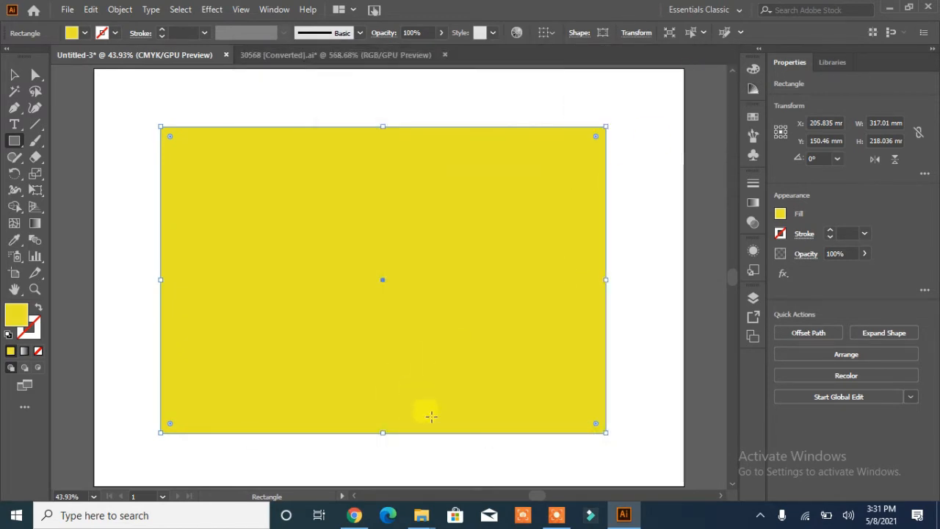
# Bring the ice cream cone artwork from 30568 [Converted].ai into Untitled-3, about 109 by 157 mm, over the rectangle's lower right corner
pyautogui.click(134, 136)
pyautogui.click(483, 285)
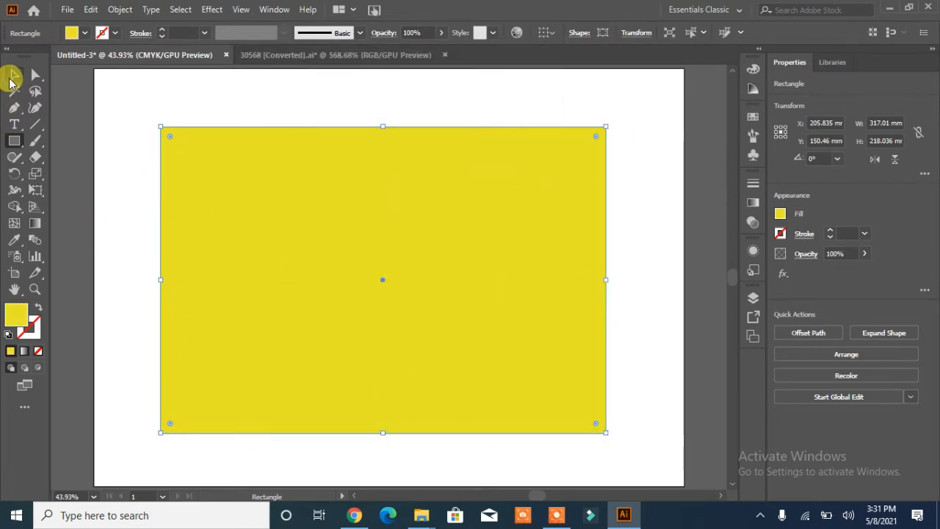
pyautogui.click(14, 74)
pyautogui.click(105, 154)
pyautogui.click(372, 185)
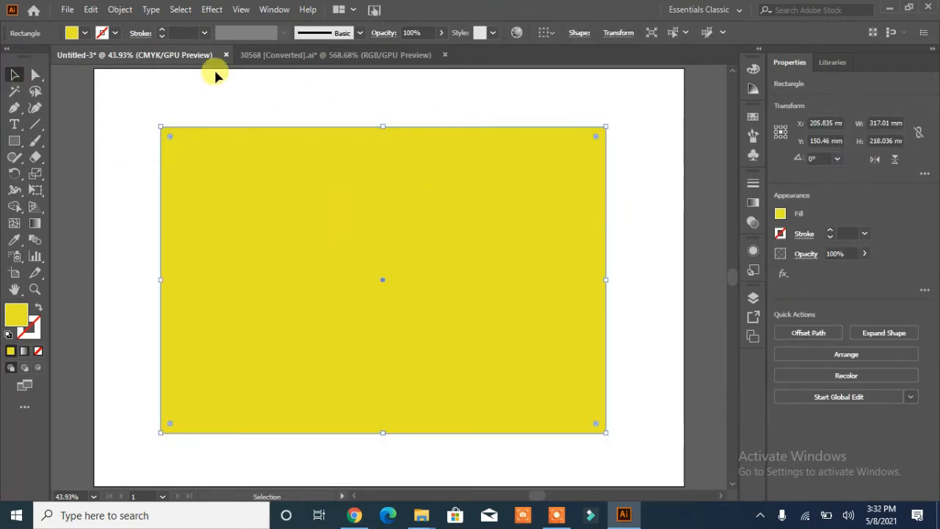
pyautogui.click(317, 56)
pyautogui.moveTo(455, 283); pyautogui.dragTo(648, 441)
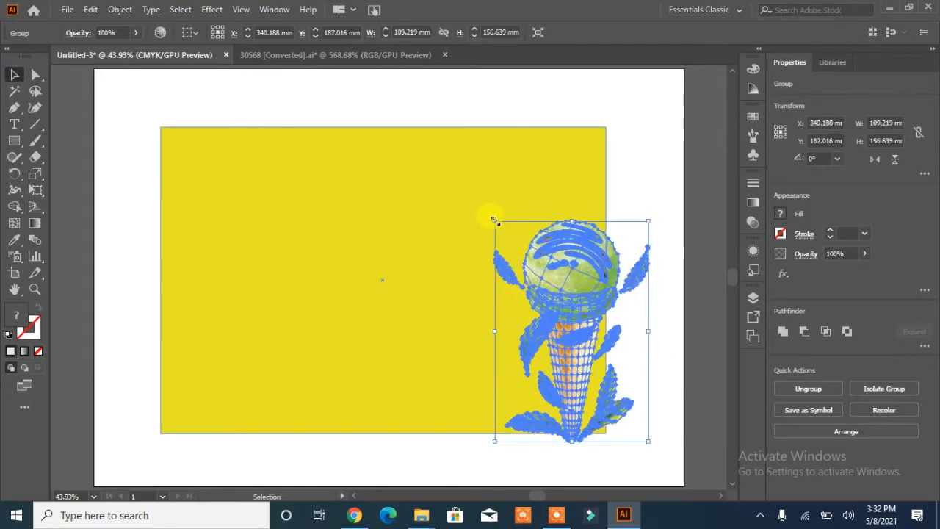
pyautogui.moveTo(495, 221); pyautogui.dragTo(461, 224)
pyautogui.moveTo(579, 202); pyautogui.dragTo(495, 221)
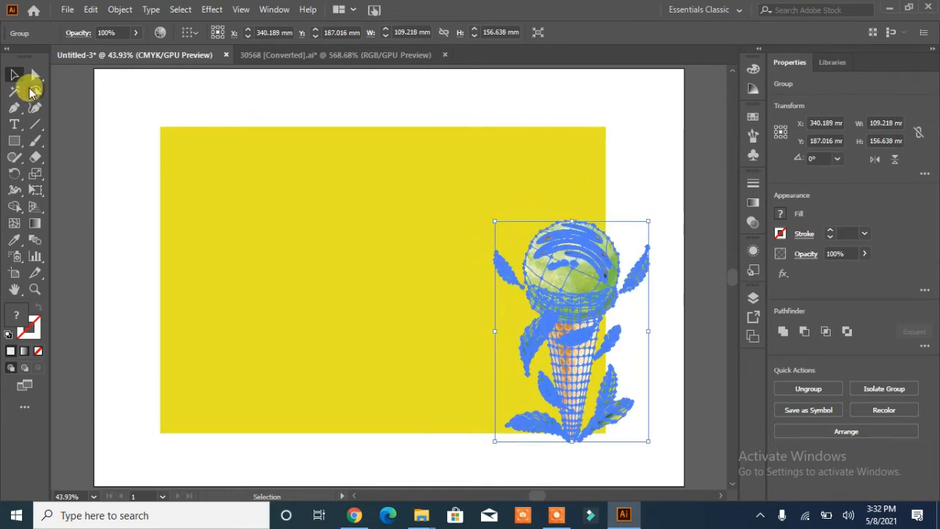
# Move the ice cream cone onto the right half of the yellow rectangle and tilt it slightly clockwise
pyautogui.click(118, 120)
pyautogui.moveTo(574, 355); pyautogui.dragTo(502, 298)
pyautogui.moveTo(577, 151); pyautogui.dragTo(605, 177)
pyautogui.click(656, 246)
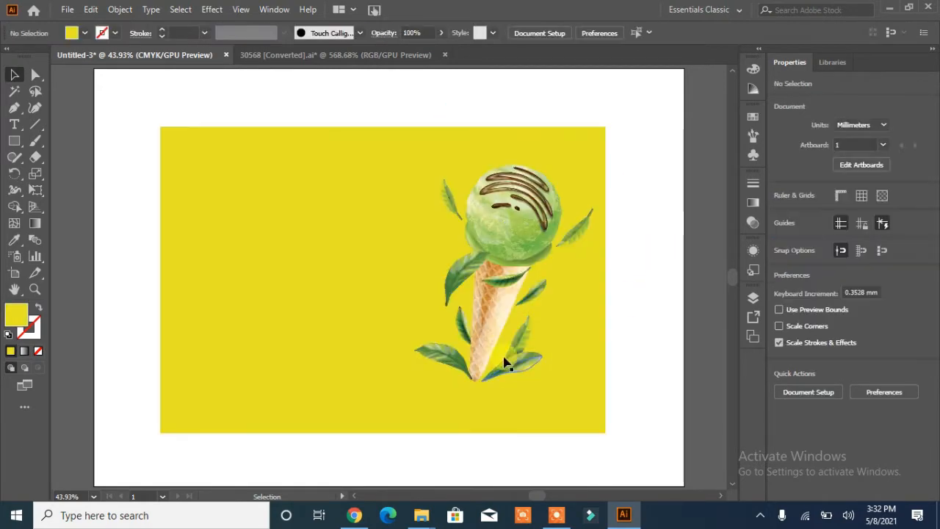
pyautogui.click(489, 331)
pyautogui.moveTo(489, 331); pyautogui.dragTo(474, 337)
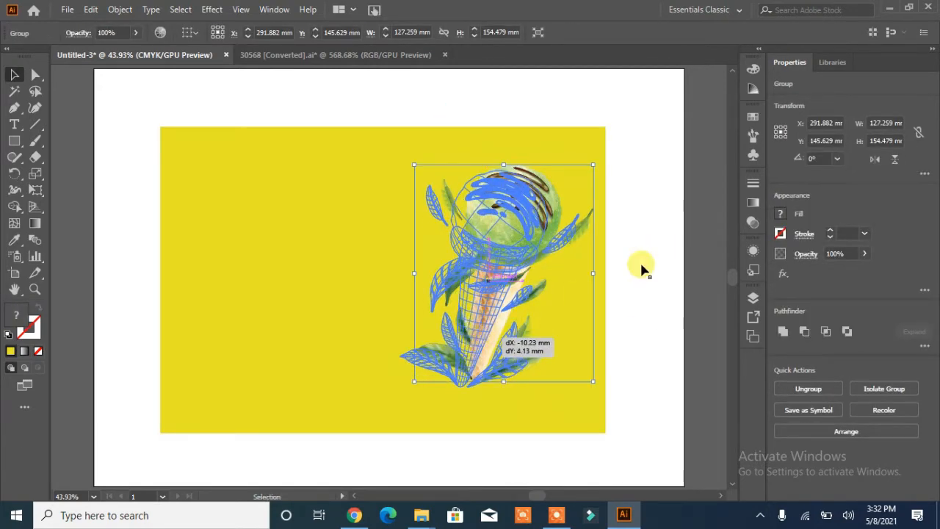
pyautogui.click(647, 238)
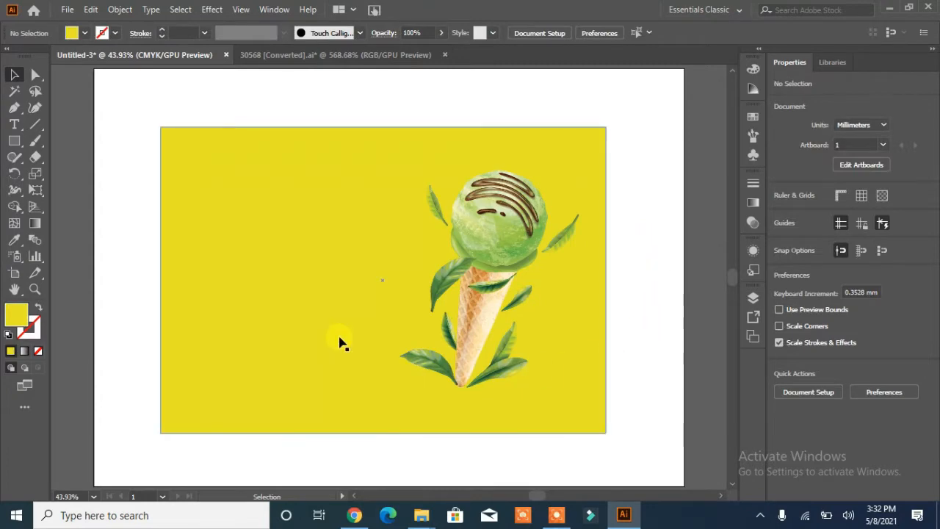
pyautogui.click(213, 9)
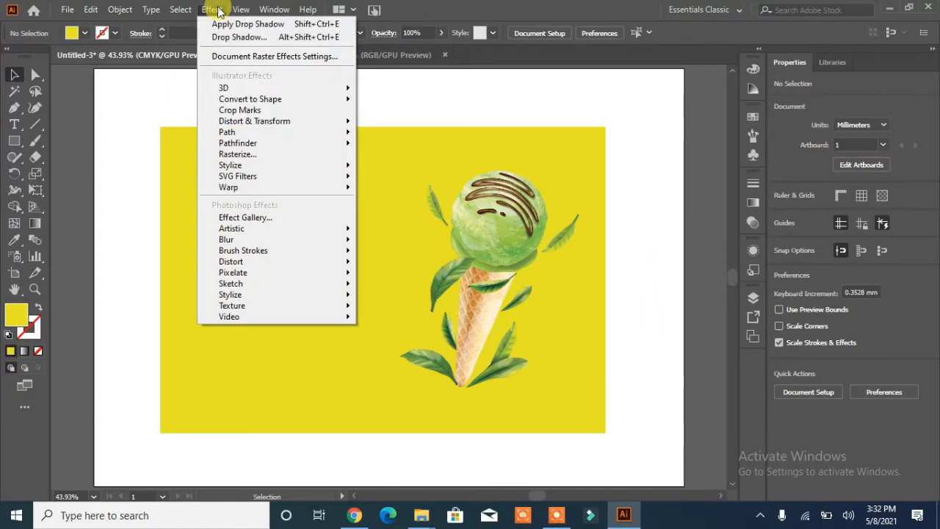
pyautogui.moveTo(235, 165)
pyautogui.click(387, 165)
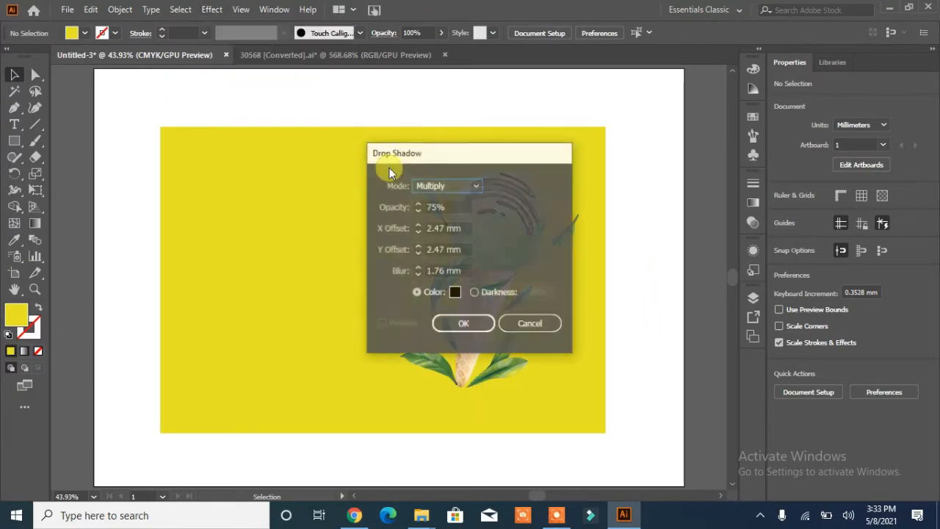
pyautogui.click(517, 322)
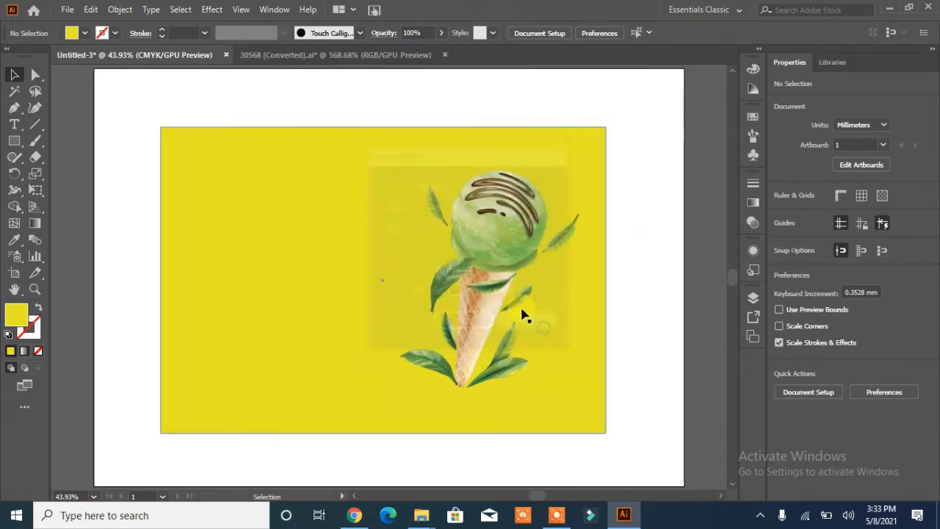
# Apply a drop shadow to the ice cream cone with Multiply mode, 75% opacity, 2.47 mm X and Y offsets and 1.76 mm blur
pyautogui.click(504, 256)
pyautogui.click(213, 10)
pyautogui.moveTo(243, 161)
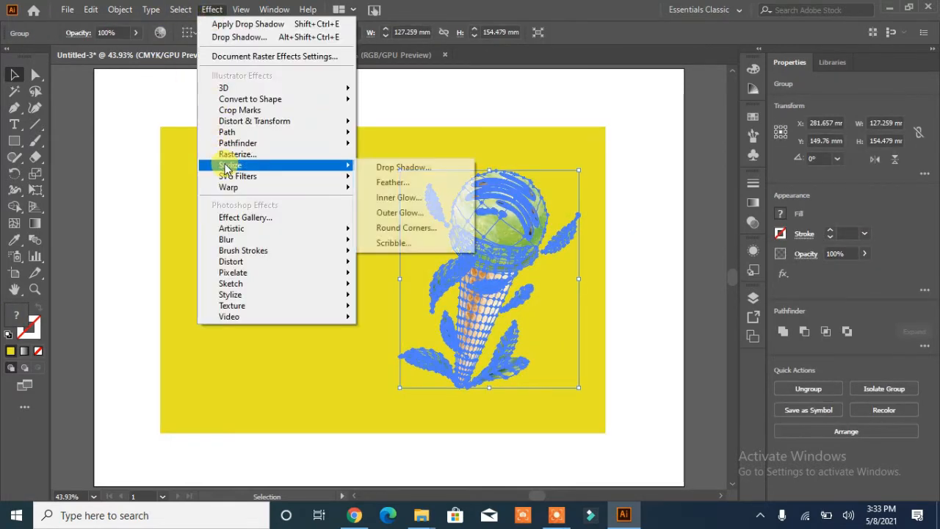
pyautogui.click(387, 167)
pyautogui.click(398, 326)
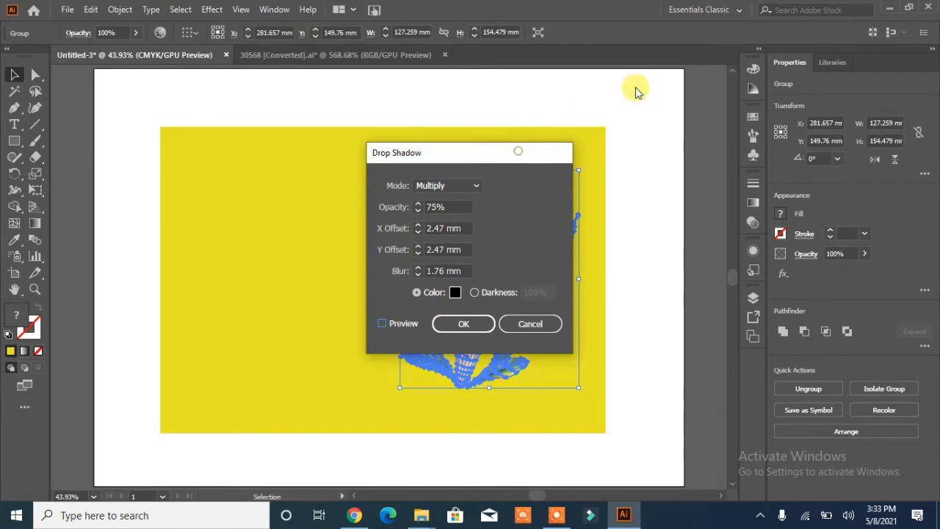
pyautogui.moveTo(494, 161); pyautogui.dragTo(648, 72)
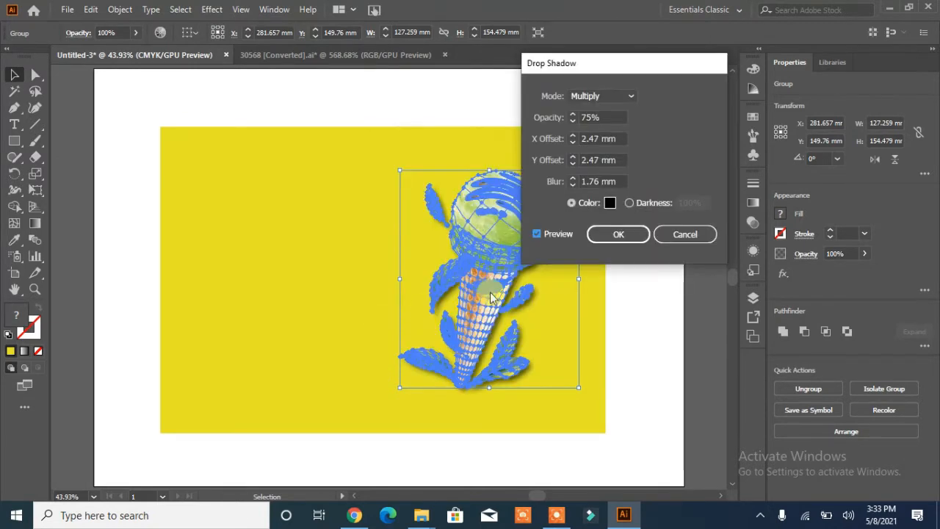
pyautogui.click(604, 234)
pyautogui.click(637, 203)
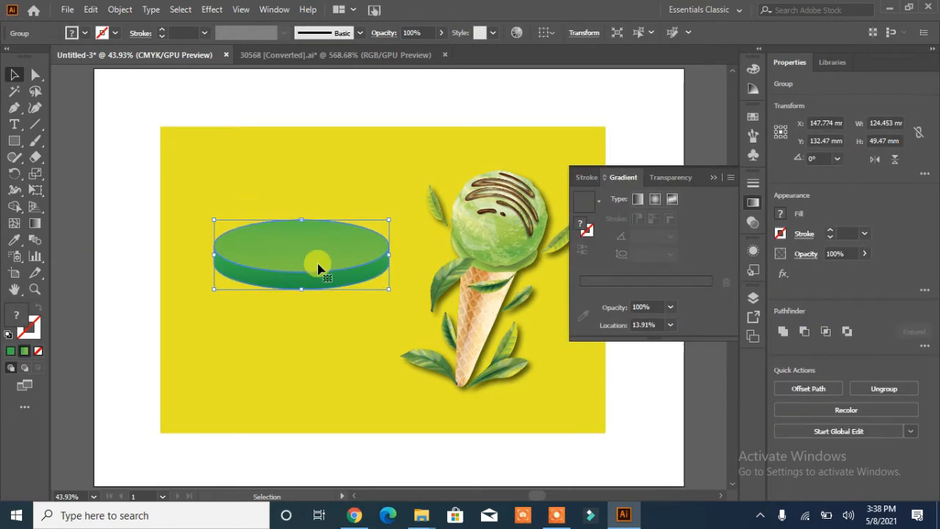
# Place the green disc under the base of the ice cream cone and bring the cone to the front
pyautogui.moveTo(318, 265); pyautogui.dragTo(483, 385)
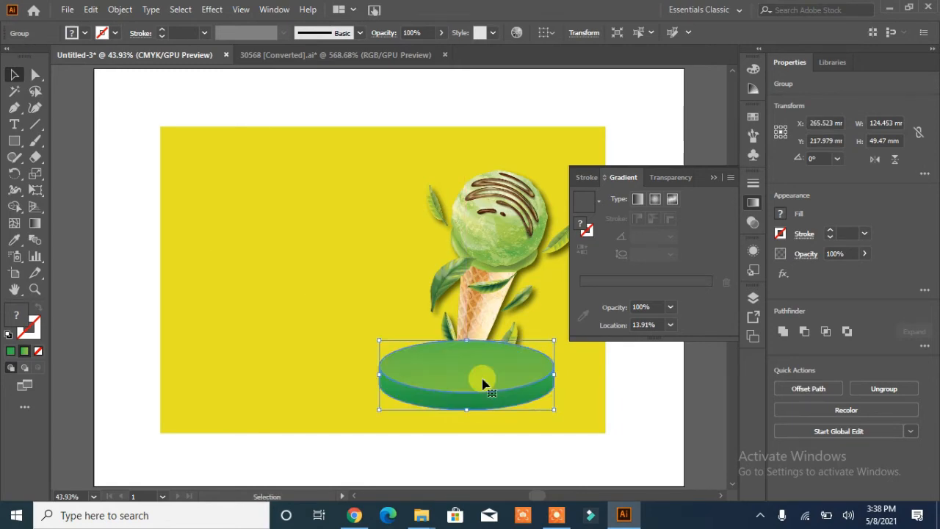
pyautogui.click(595, 403)
pyautogui.rightClick(512, 383)
pyautogui.click(476, 314)
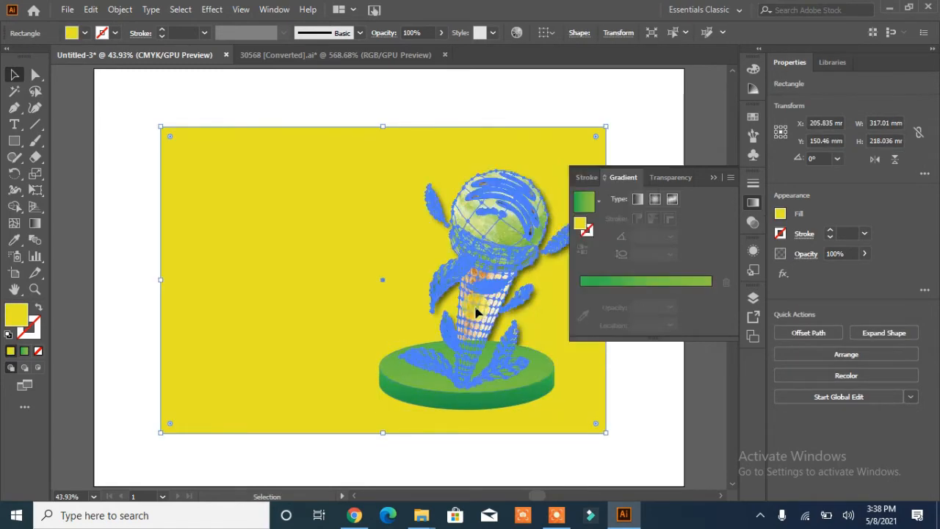
pyautogui.click(476, 313)
pyautogui.rightClick(494, 301)
pyautogui.moveTo(595, 233)
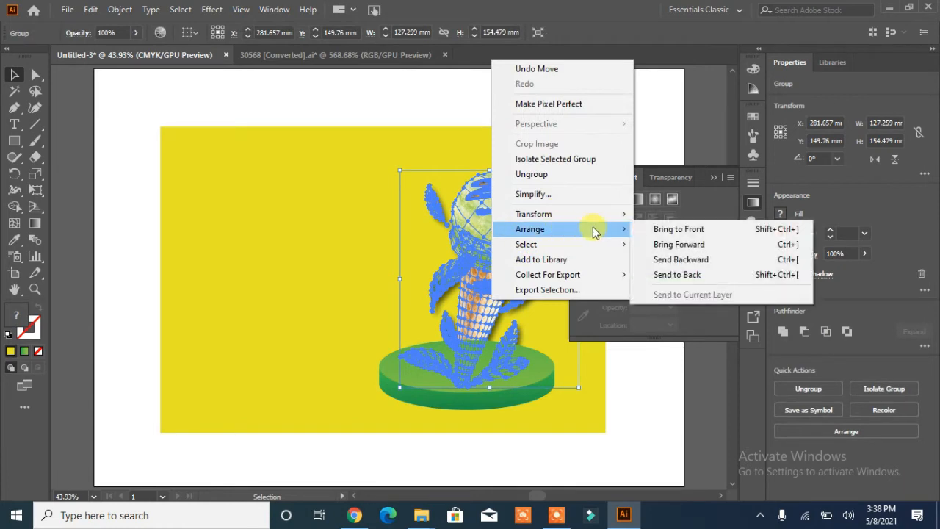
pyautogui.click(689, 230)
pyautogui.click(367, 430)
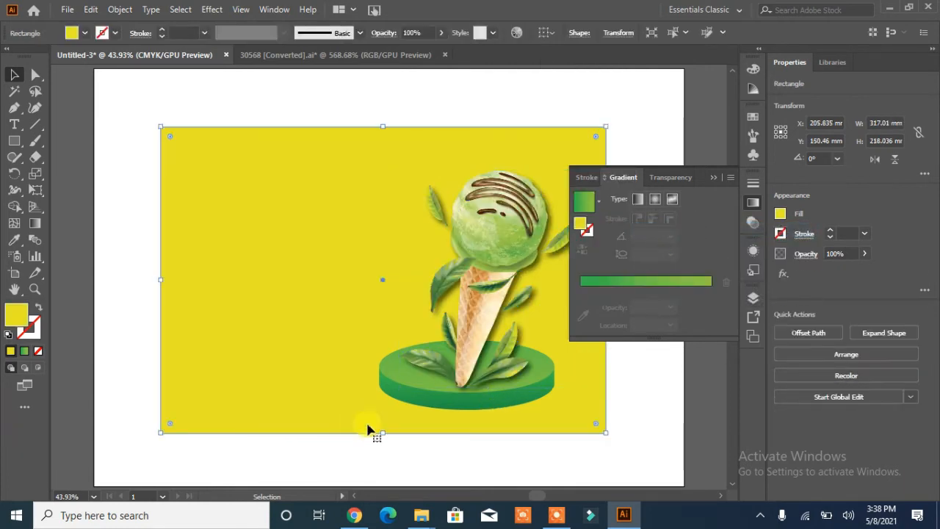
# Apply a drop shadow effect to the green disc group beneath the cone
pyautogui.click(470, 406)
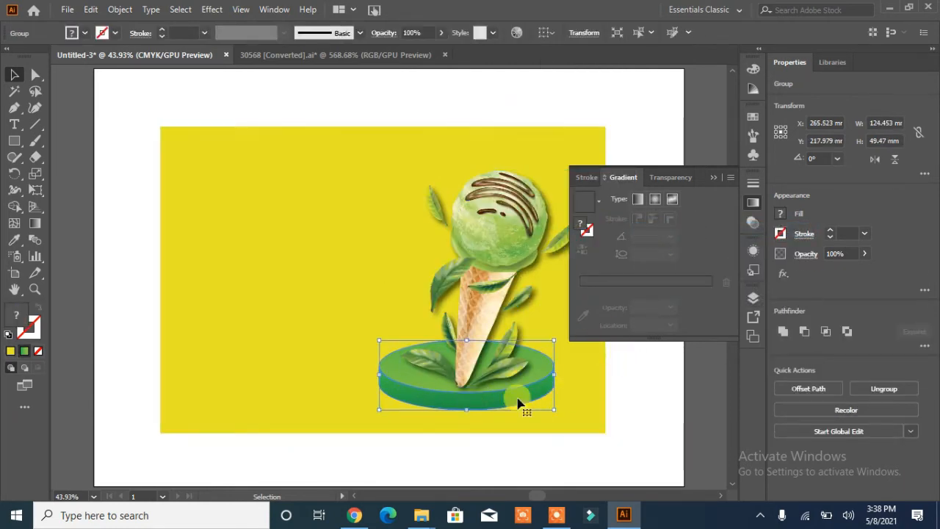
pyautogui.click(212, 9)
pyautogui.moveTo(250, 164)
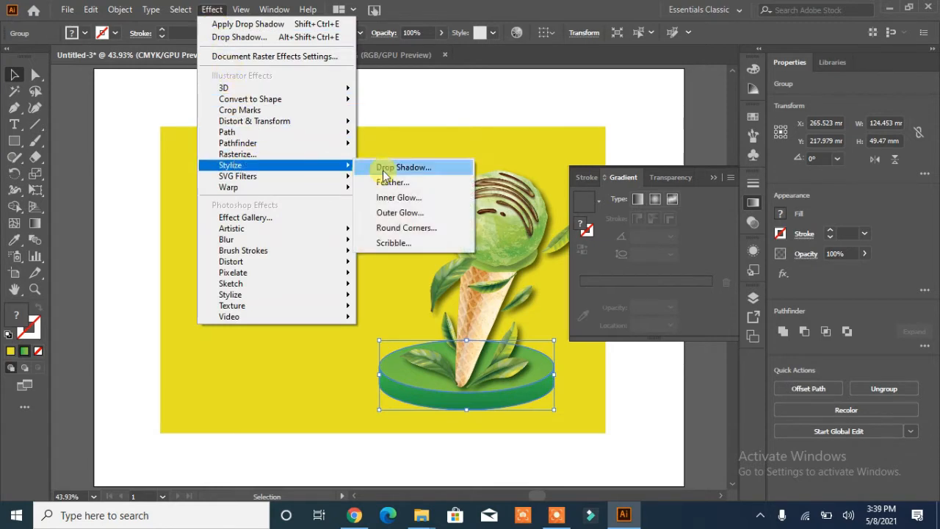
pyautogui.click(382, 174)
pyautogui.click(538, 233)
pyautogui.click(613, 233)
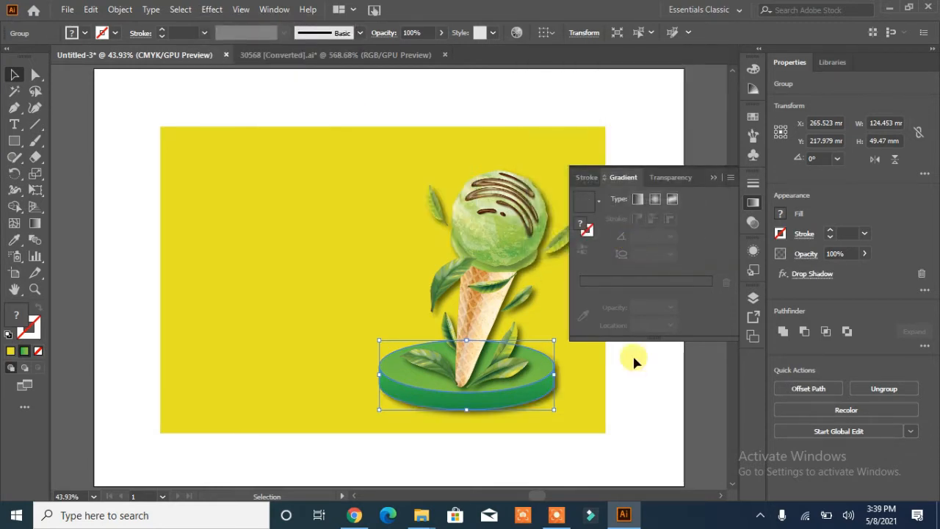
pyautogui.click(633, 354)
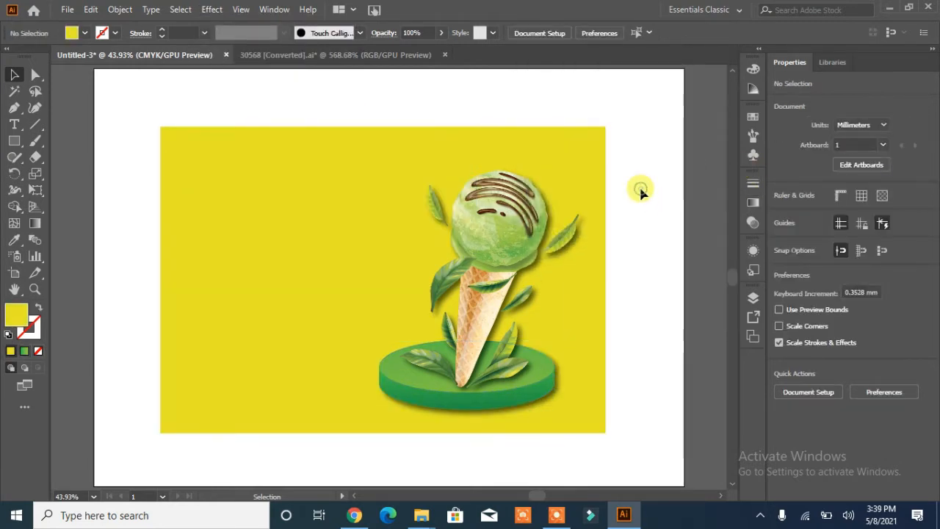
# Move the ice cream cone about 16.5 mm up and 5.6 mm to the right so its tip stands on the disc
pyautogui.click(497, 396)
pyautogui.moveTo(489, 315); pyautogui.dragTo(496, 292)
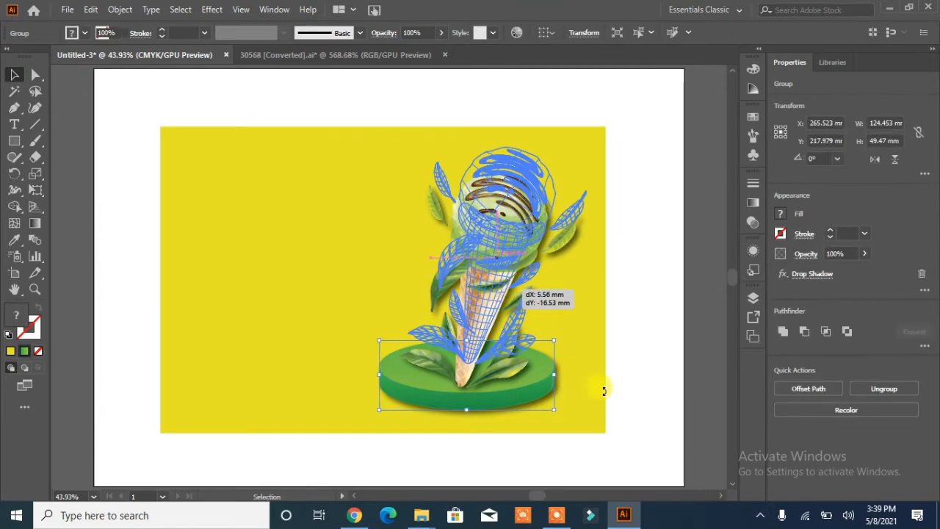
pyautogui.click(623, 321)
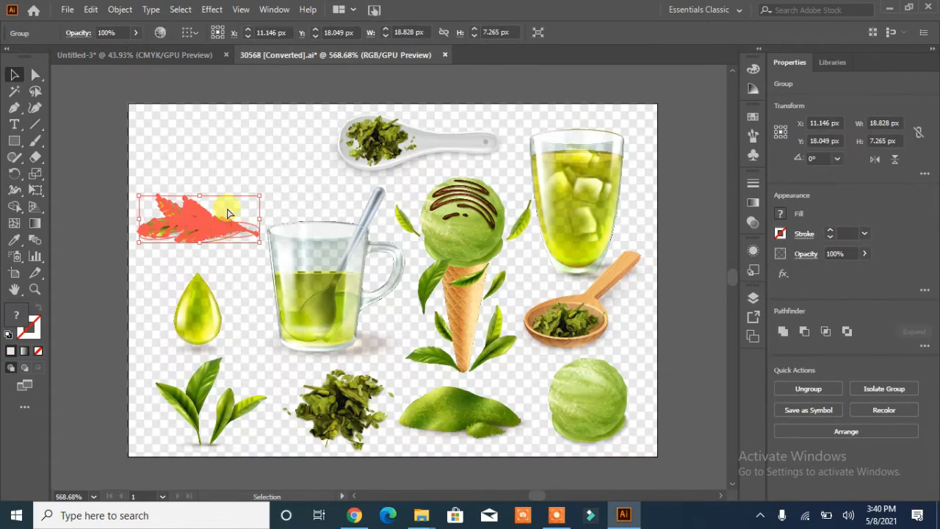
# Bring the leaf sprig group from the 30568 artwork into the ice cream ad and enlarge it
pyautogui.moveTo(228, 214); pyautogui.dragTo(228, 128)
pyautogui.moveTo(287, 280); pyautogui.dragTo(288, 294)
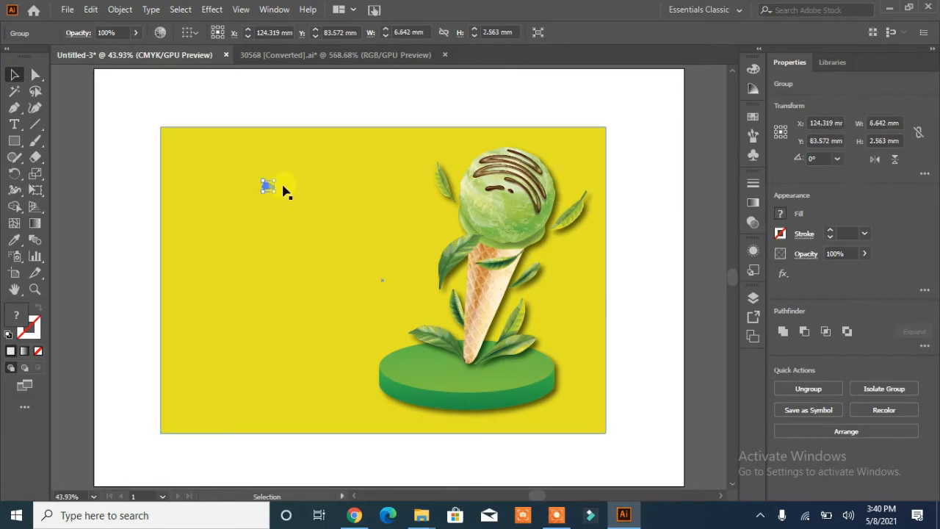
pyautogui.moveTo(272, 190); pyautogui.dragTo(417, 242)
# Rotate the leaf sprig and place it over the upper-left corner of the yellow rectangle, with its stem outside the edge
pyautogui.moveTo(415, 177); pyautogui.dragTo(218, 215)
pyautogui.moveTo(333, 209); pyautogui.dragTo(202, 157)
pyautogui.click(135, 301)
pyautogui.moveTo(257, 175); pyautogui.dragTo(254, 187)
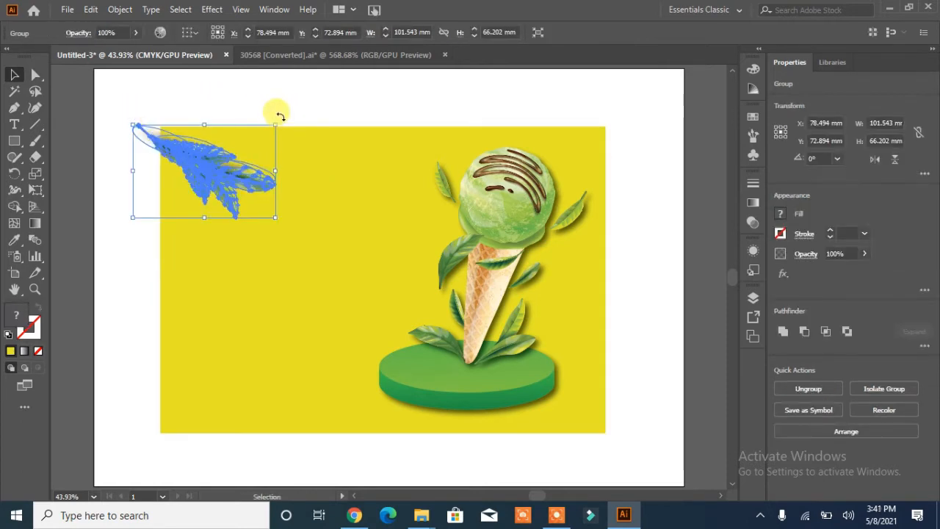
pyautogui.moveTo(279, 115); pyautogui.dragTo(287, 120)
pyautogui.moveTo(224, 169); pyautogui.dragTo(219, 156)
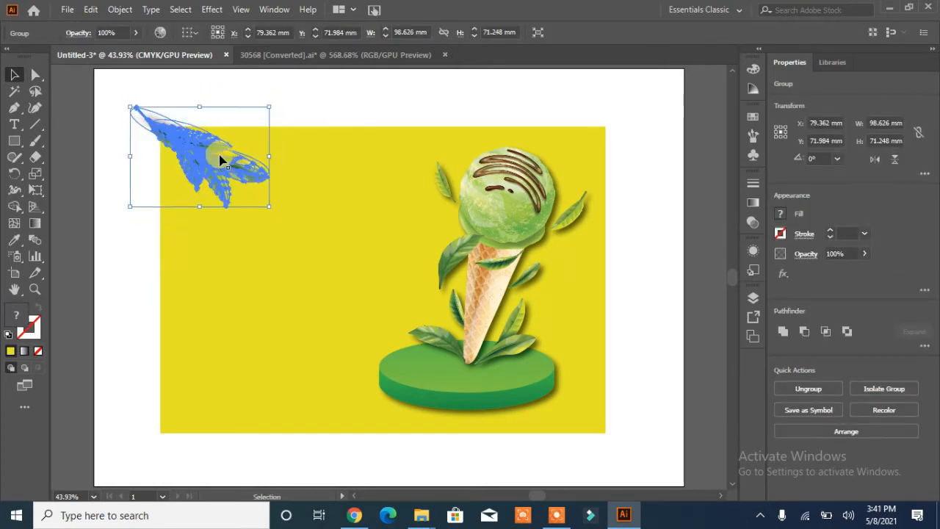
pyautogui.click(288, 442)
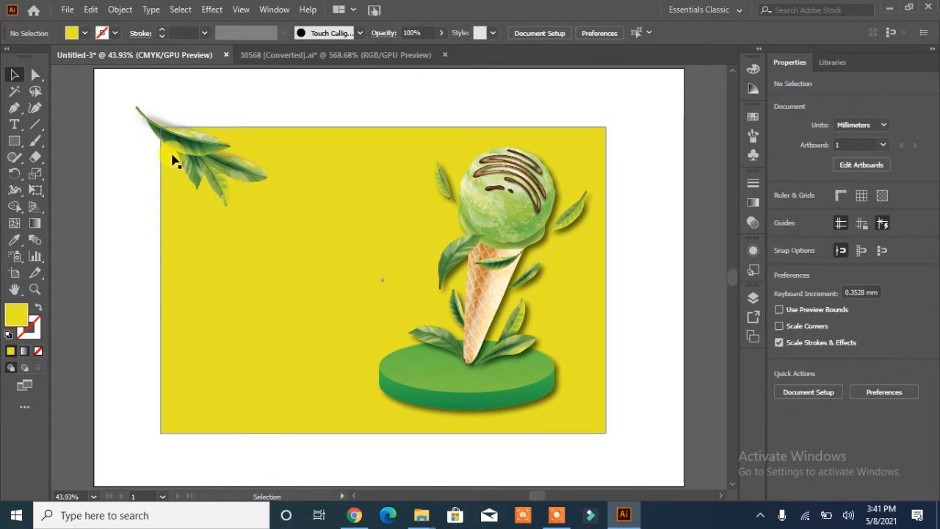
# Duplicate the leaf sprig to the lower-left corner of the yellow rectangle, rotated to point upward and scaled down
pyautogui.moveTo(199, 153); pyautogui.dragTo(206, 387)
pyautogui.moveTo(131, 332); pyautogui.dragTo(100, 442)
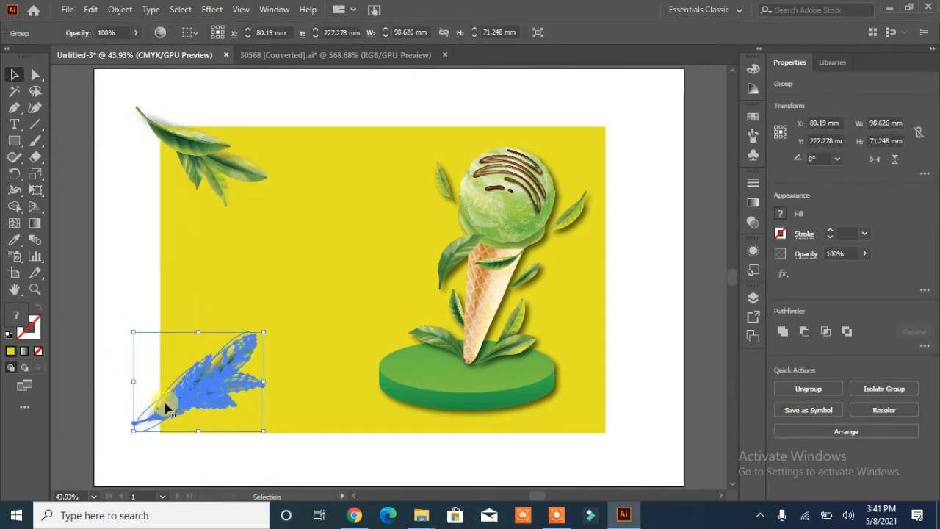
pyautogui.moveTo(222, 381); pyautogui.dragTo(220, 408)
pyautogui.moveTo(265, 347); pyautogui.dragTo(221, 382)
pyautogui.click(317, 446)
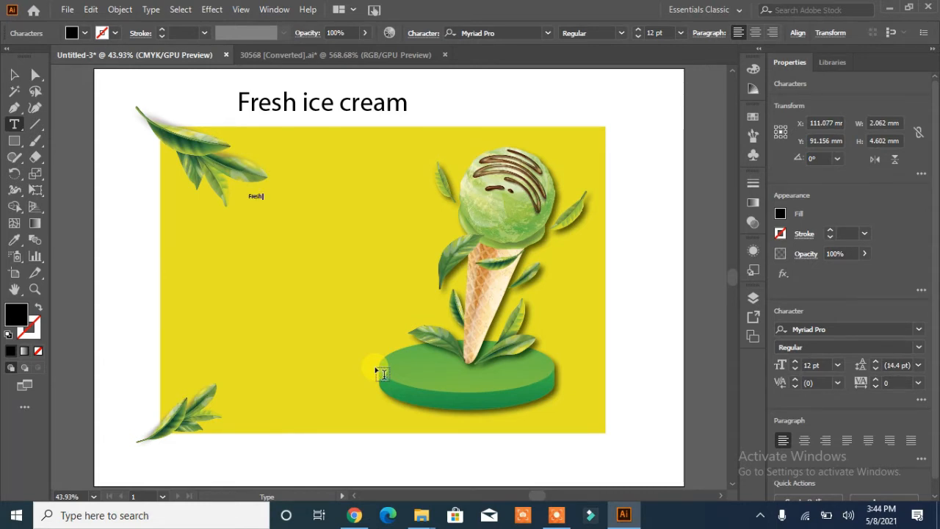
# Enlarge the "Fresh" text, position it between the upper leaf sprig and the ice cream cone, and open its font choices
pyautogui.press('v')
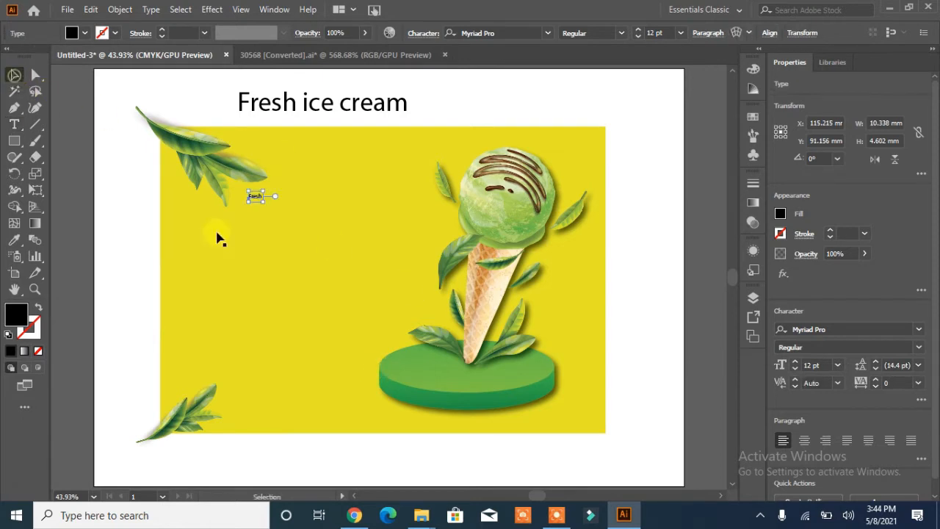
pyautogui.click(255, 197)
pyautogui.moveTo(262, 200); pyautogui.dragTo(436, 306)
pyautogui.moveTo(351, 243); pyautogui.dragTo(335, 234)
pyautogui.click(550, 33)
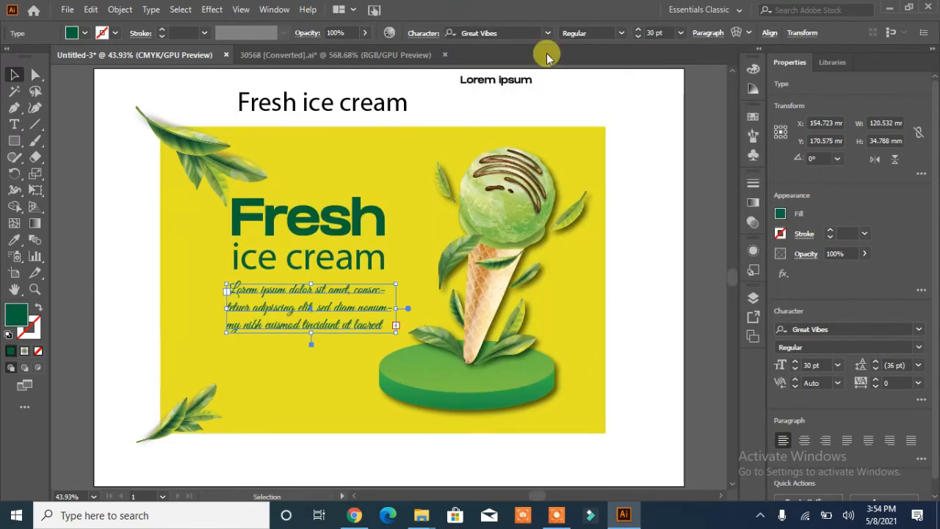
# Set the lorem ipsum paragraph's font to Cream Cake
pyautogui.click(548, 33)
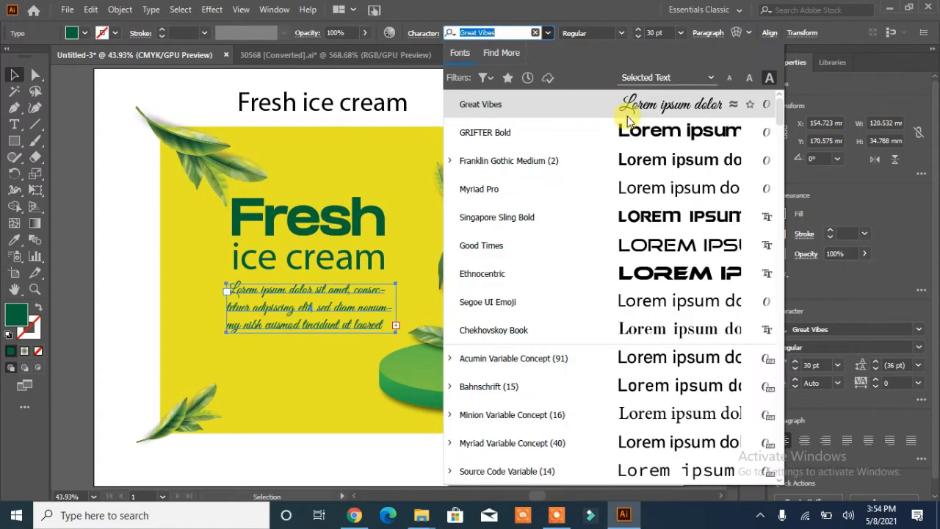
pyautogui.scroll(-5, 639, 189)
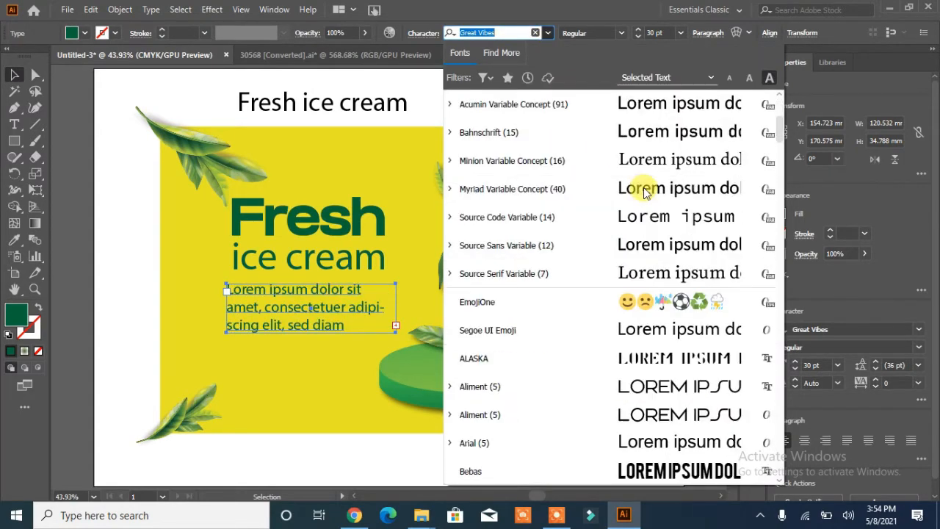
pyautogui.scroll(-3, 639, 190)
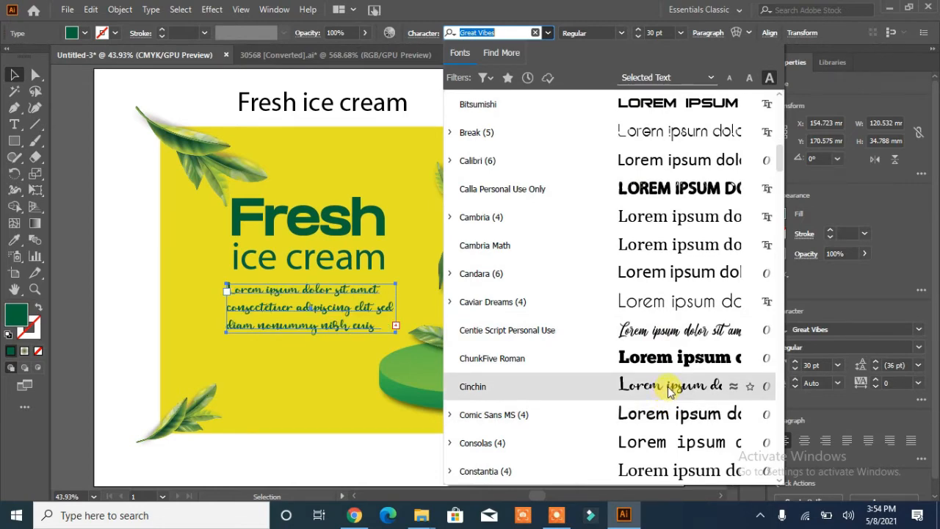
pyautogui.scroll(-2, 687, 371)
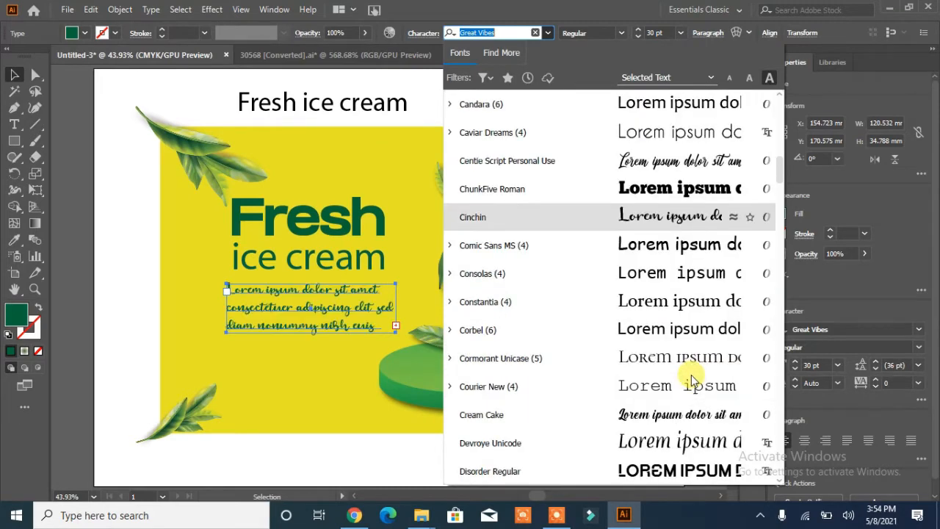
pyautogui.click(669, 418)
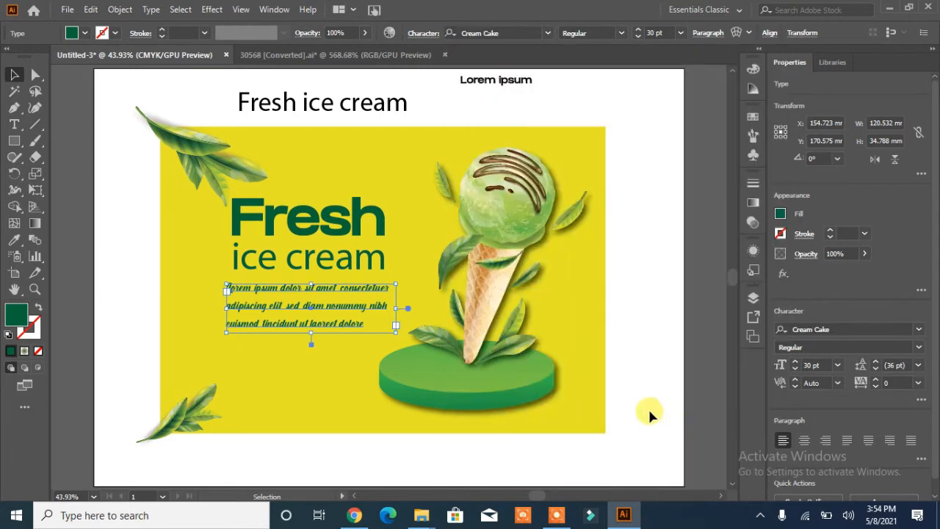
# Enlarge the lorem ipsum paragraph's text frame to about 129 × 37 mm
pyautogui.moveTo(396, 332); pyautogui.dragTo(411, 345)
pyautogui.click(360, 428)
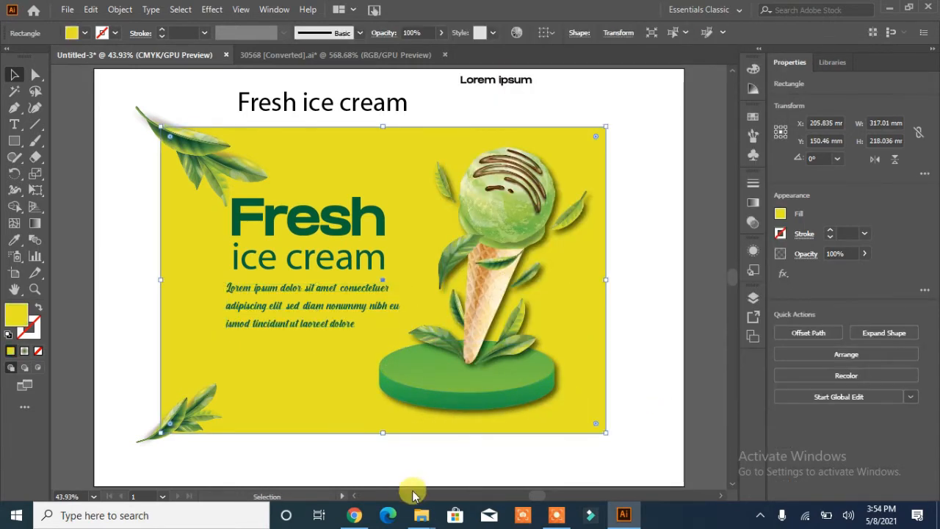
pyautogui.click(291, 334)
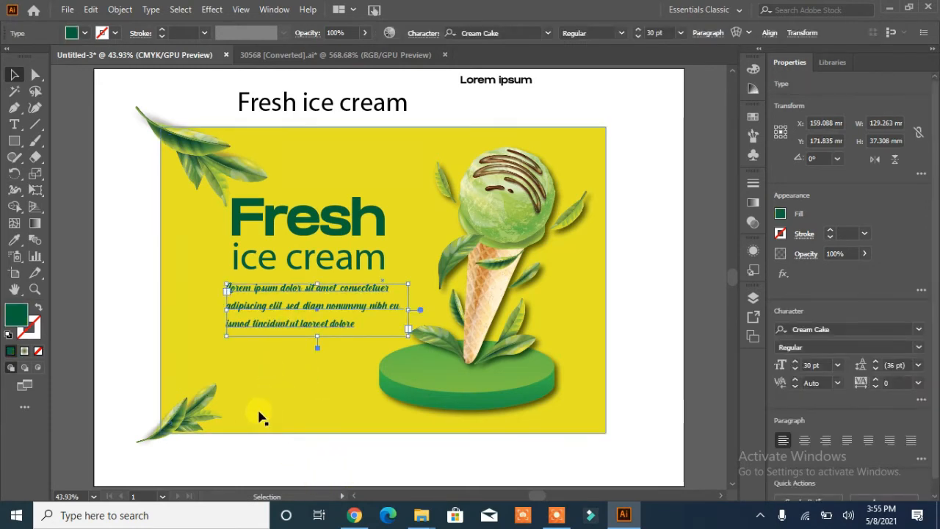
pyautogui.click(363, 106)
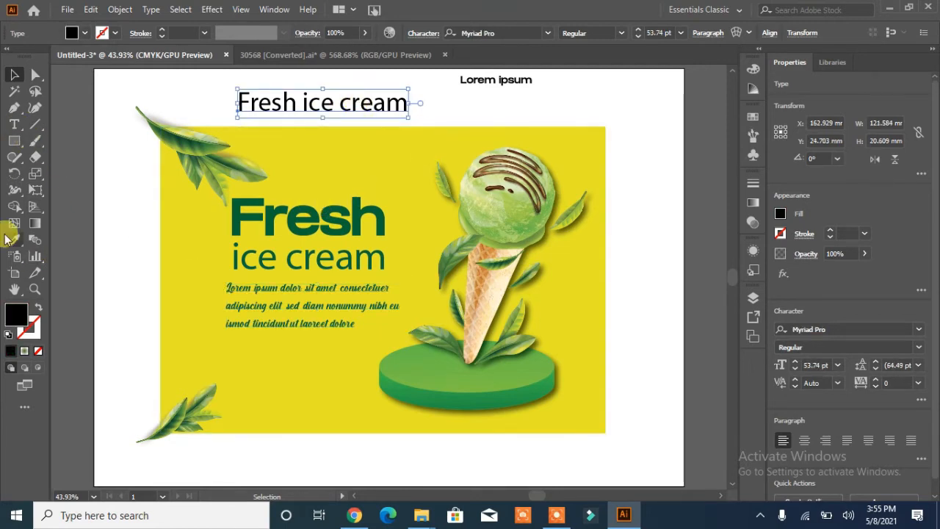
# Draw a rectangle about 80.6 × 15.7 mm below the lorem ipsum paragraph as a button
pyautogui.moveTo(14, 140); pyautogui.dragTo(66, 140)
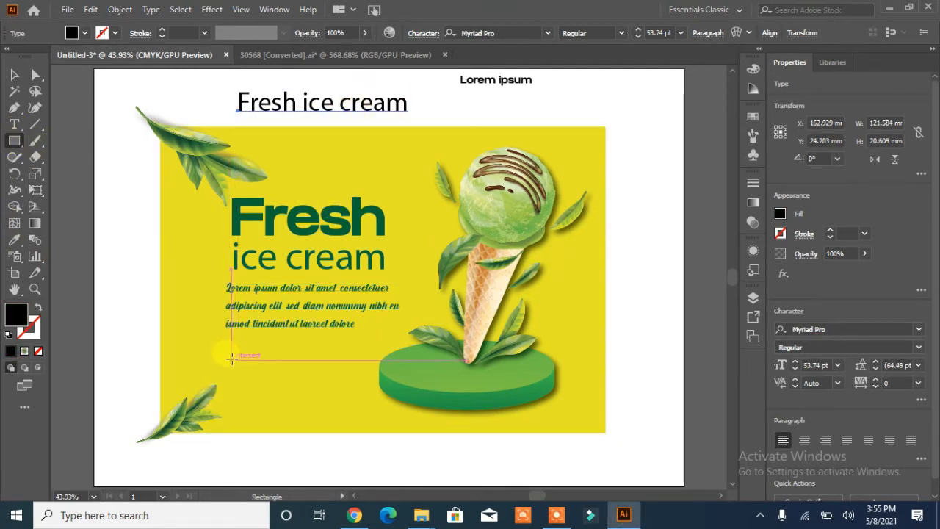
pyautogui.moveTo(233, 355); pyautogui.dragTo(338, 377)
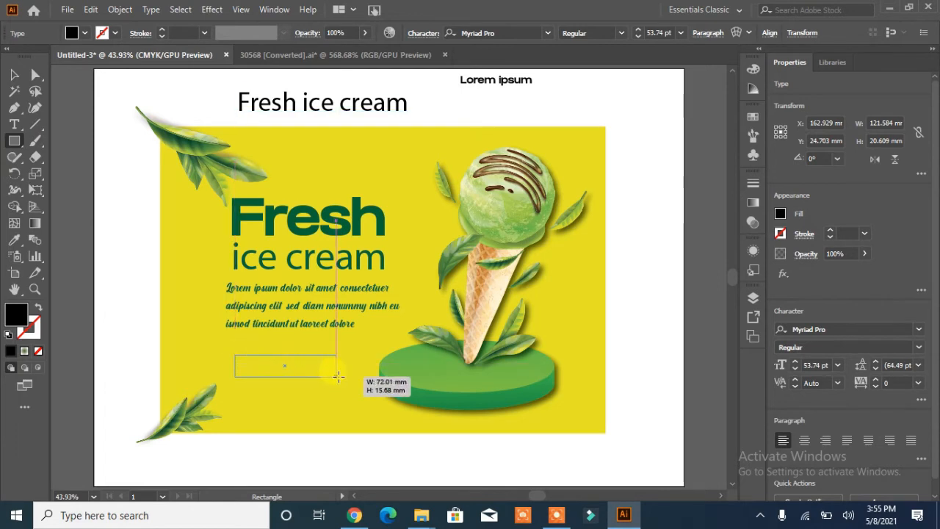
pyautogui.moveTo(348, 377); pyautogui.dragTo(350, 377)
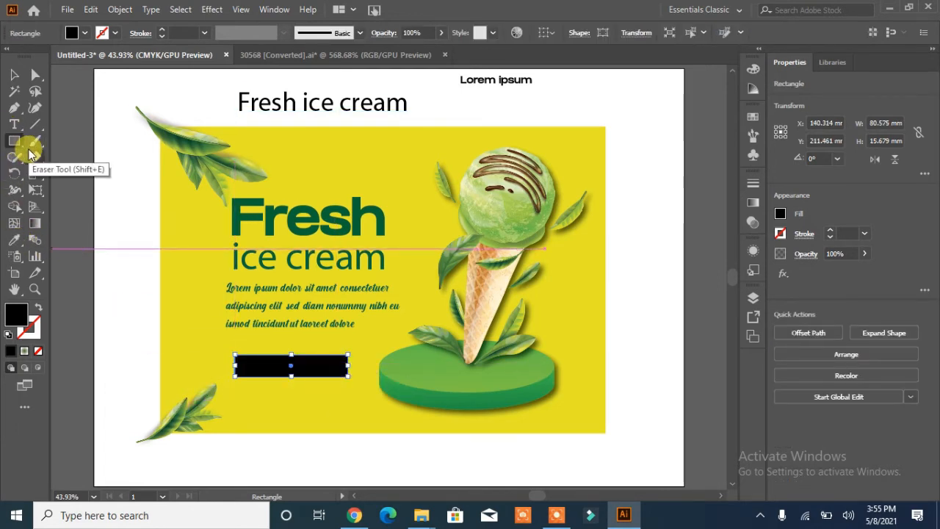
# Fill the button rectangle with the dark green sampled from the "Fresh" heading and fully round its corners
pyautogui.click(15, 240)
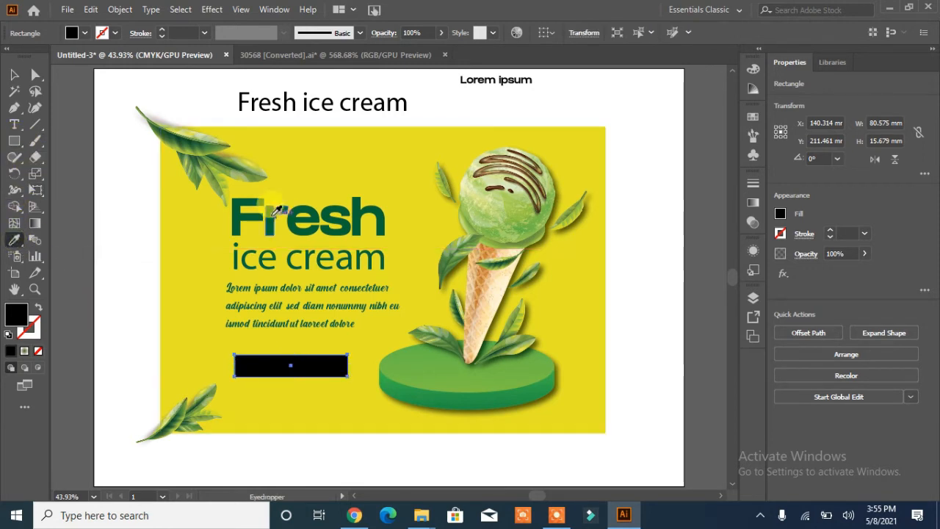
pyautogui.click(240, 213)
pyautogui.click(35, 75)
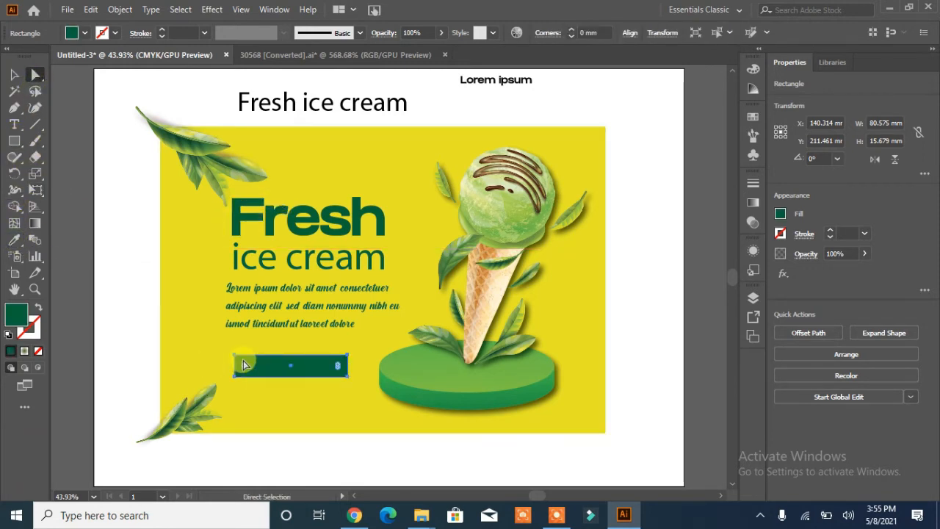
pyautogui.moveTo(248, 368); pyautogui.dragTo(246, 369)
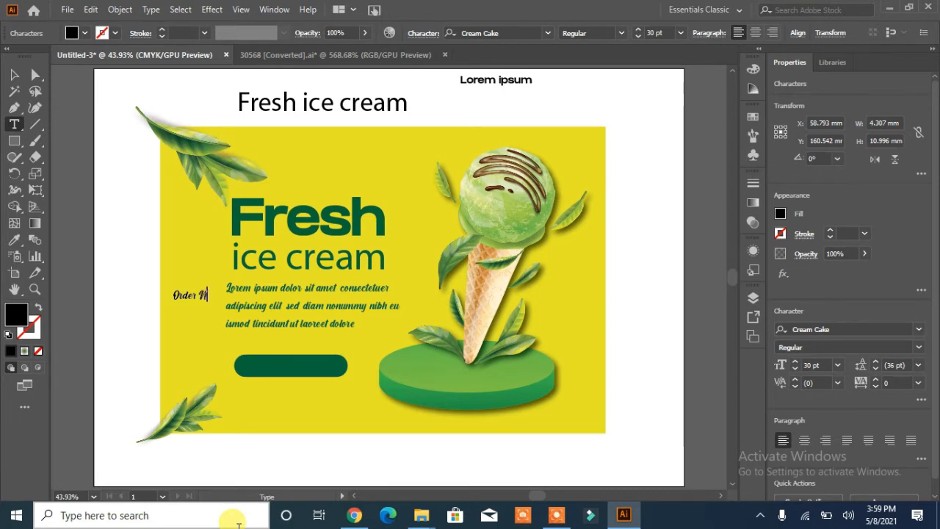
# Finish the "Order New" text, set its font to GRIFTER Bold and place it on the green button
pyautogui.click(14, 74)
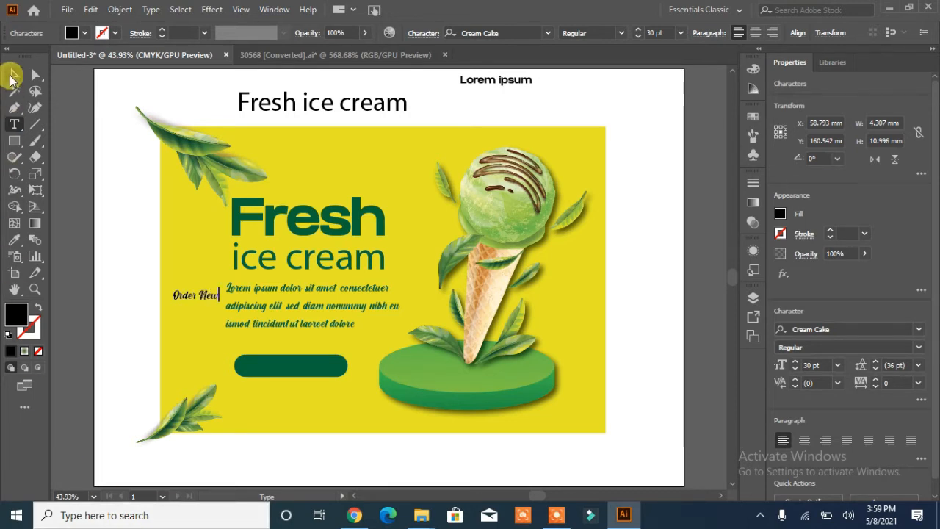
pyautogui.click(543, 33)
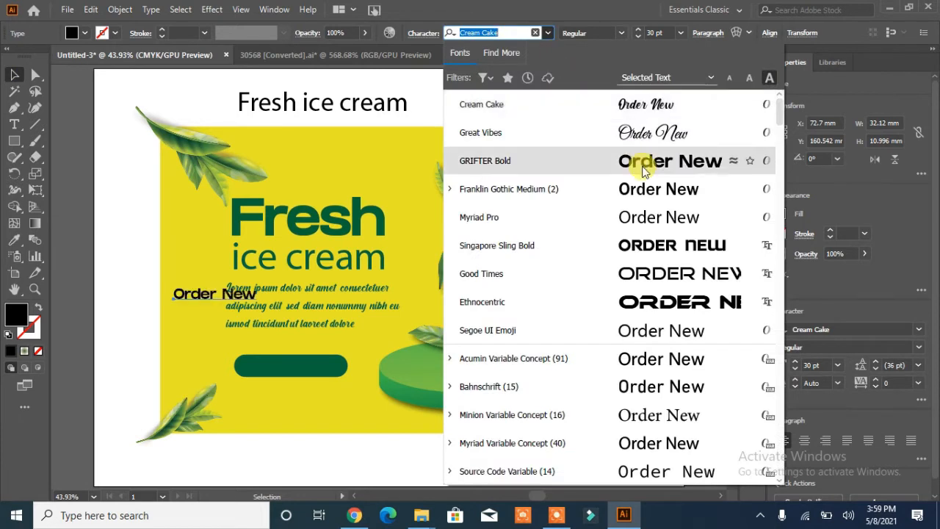
pyautogui.click(470, 158)
pyautogui.moveTo(204, 296); pyautogui.dragTo(279, 373)
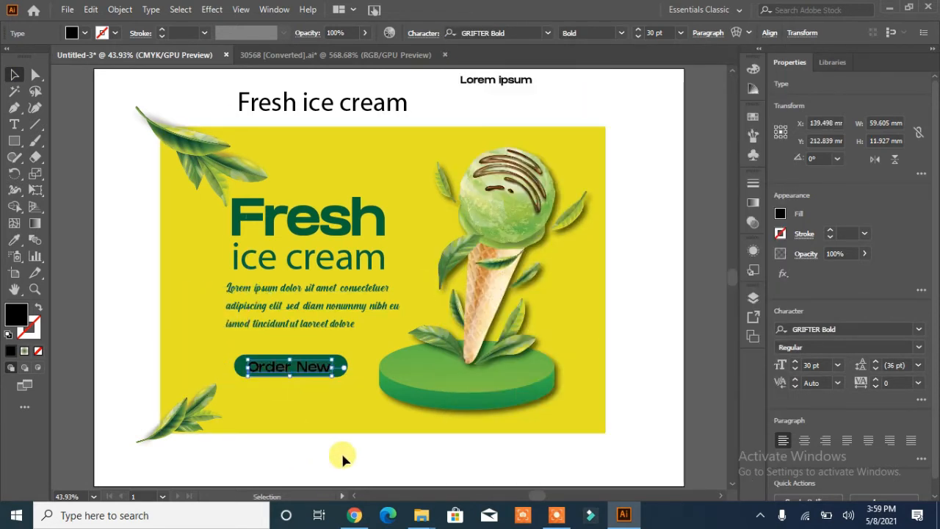
pyautogui.press('Right')
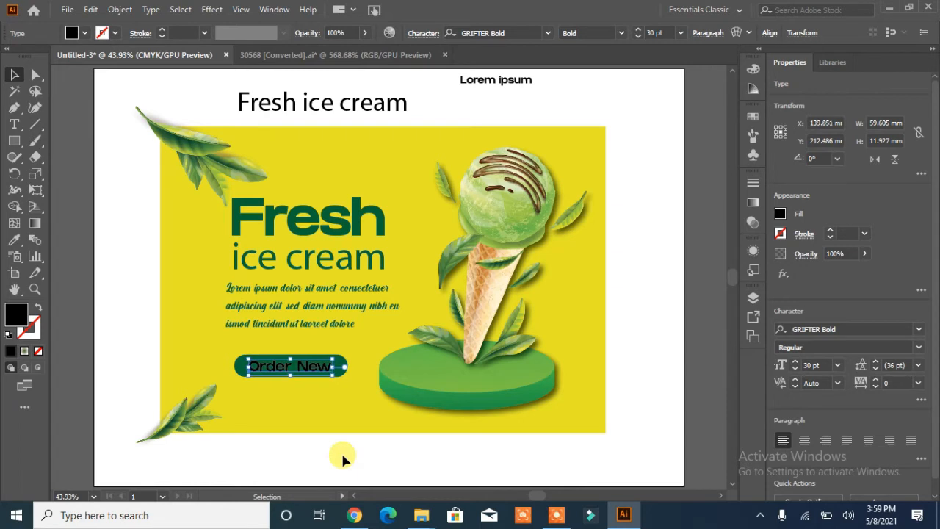
# Reduce the "Order New" text size to 25 pt
pyautogui.click(795, 370)
pyautogui.click(795, 369)
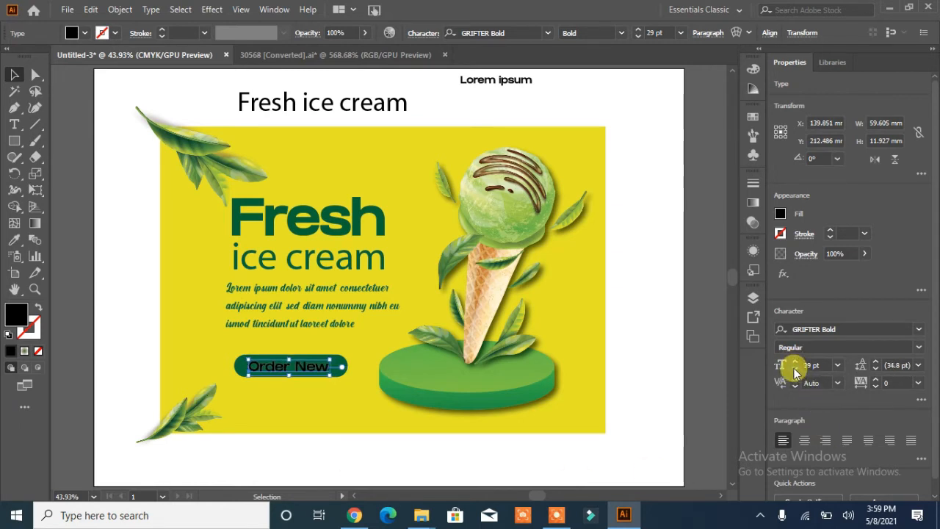
pyautogui.click(795, 369)
pyautogui.click(795, 369)
pyautogui.click(795, 370)
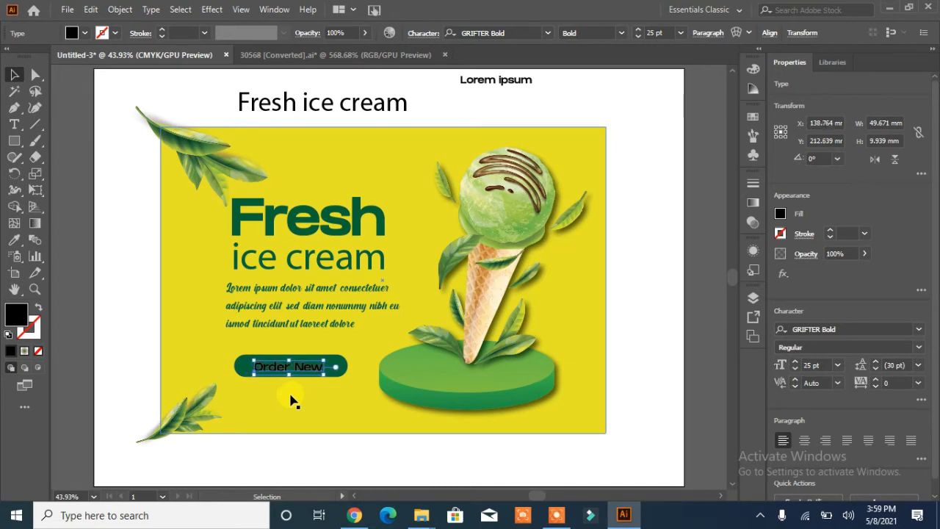
# Color the "Order New" text with the yellow sampled from the background
pyautogui.click(14, 239)
pyautogui.click(192, 247)
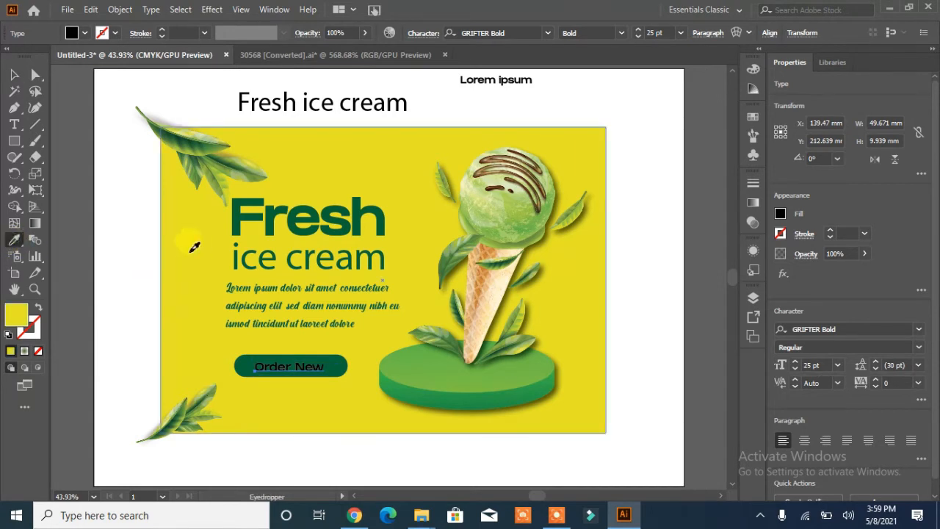
pyautogui.click(13, 74)
pyautogui.click(130, 321)
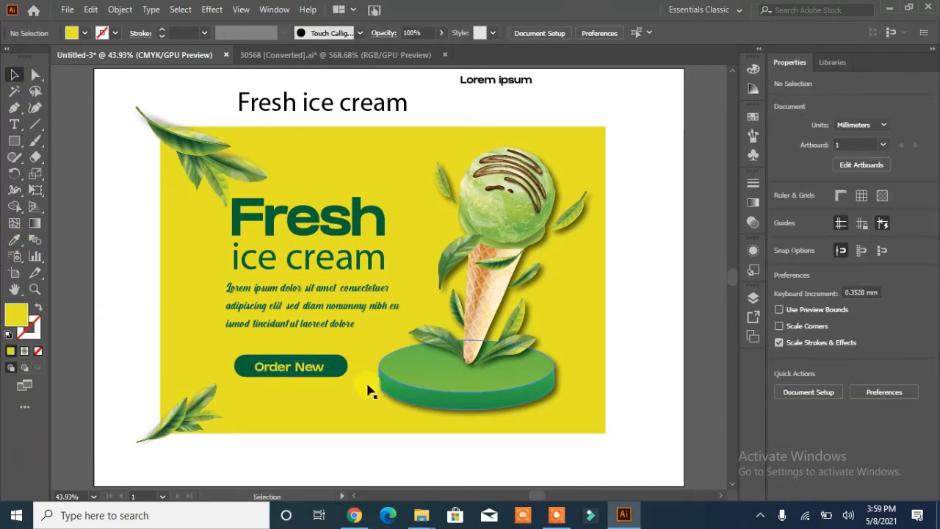
# Align the "Order New" text and the green button to each other's centers horizontally and vertically
pyautogui.click(313, 372)
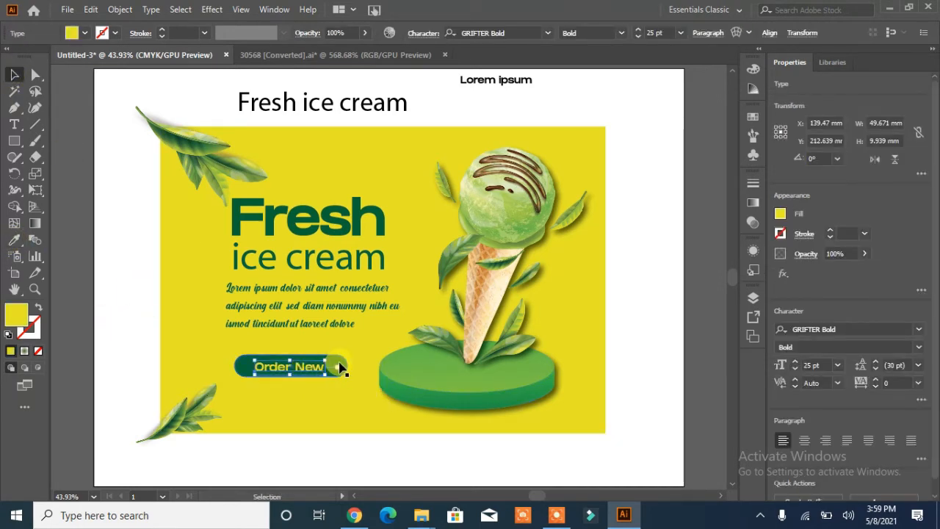
pyautogui.keyDown('shift'); pyautogui.click(340, 367); pyautogui.keyUp('shift')
pyautogui.click(828, 332)
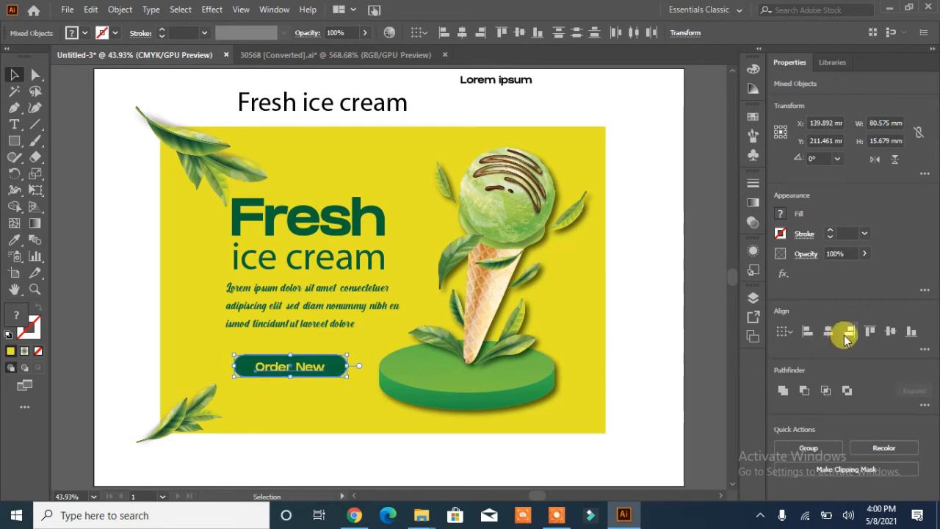
pyautogui.click(891, 331)
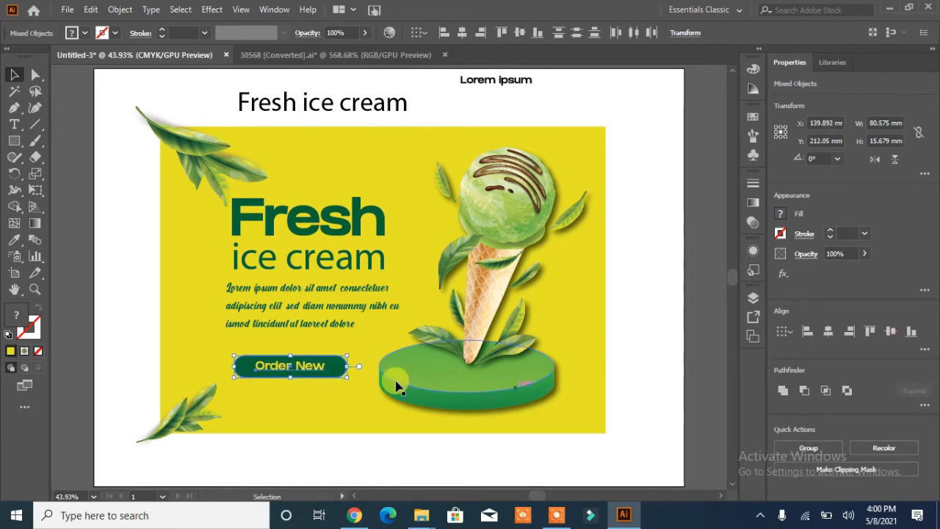
pyautogui.click(130, 155)
pyautogui.click(310, 373)
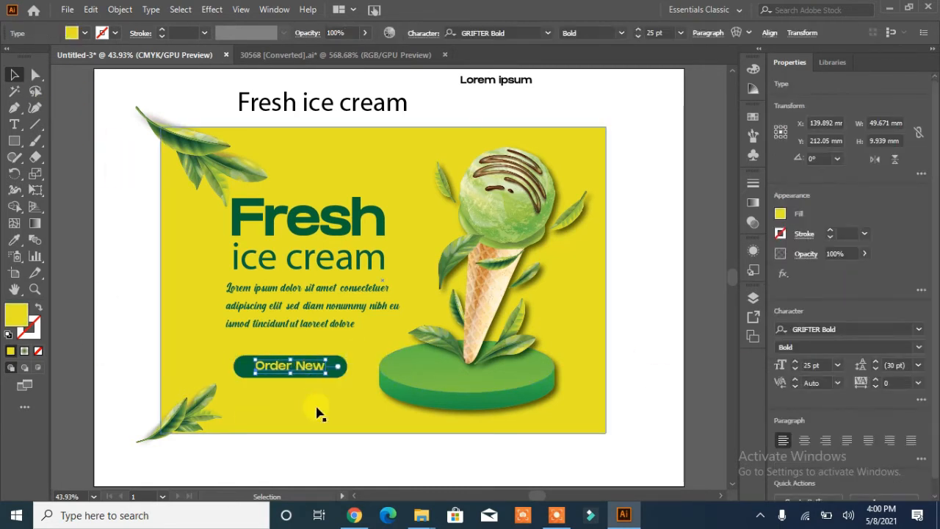
pyautogui.click(103, 259)
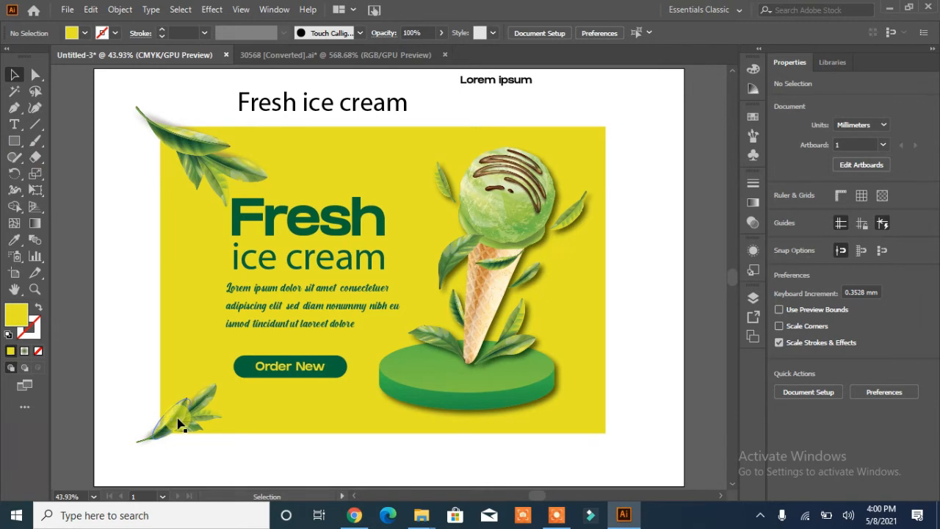
# Place copies of the lower-left leaf sprig on the background's lower-right and upper-right corners, rotating each so its stem points outward
pyautogui.moveTo(179, 424); pyautogui.dragTo(595, 434)
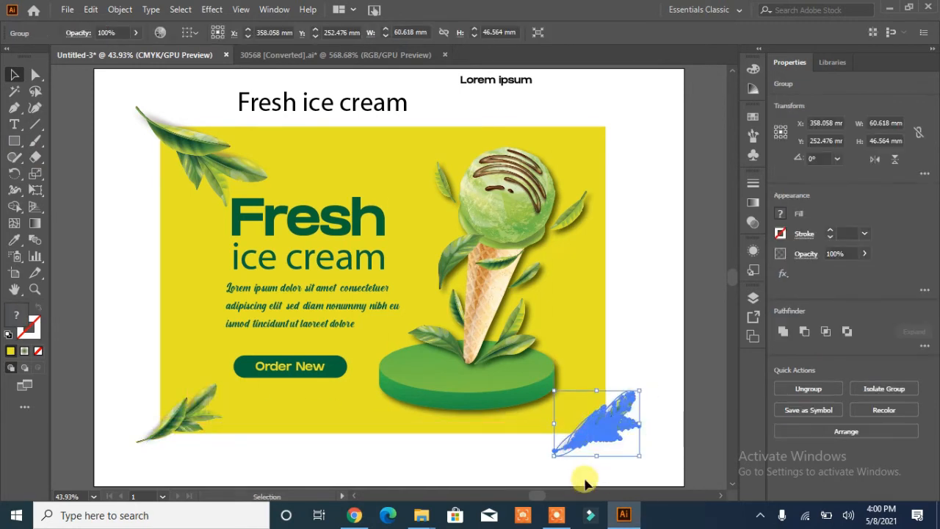
pyautogui.moveTo(644, 454); pyautogui.dragTo(601, 351)
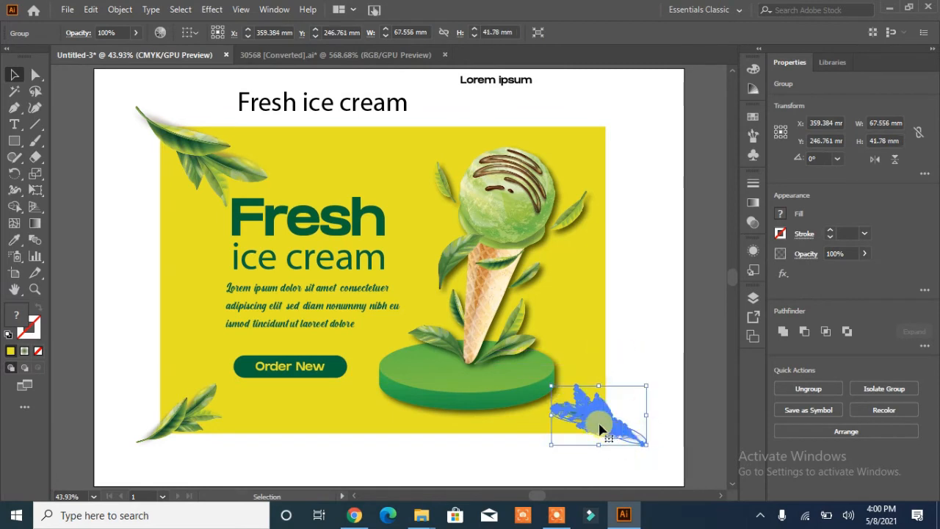
pyautogui.moveTo(596, 425); pyautogui.dragTo(635, 147)
pyautogui.moveTo(687, 181); pyautogui.dragTo(619, 118)
pyautogui.click(654, 220)
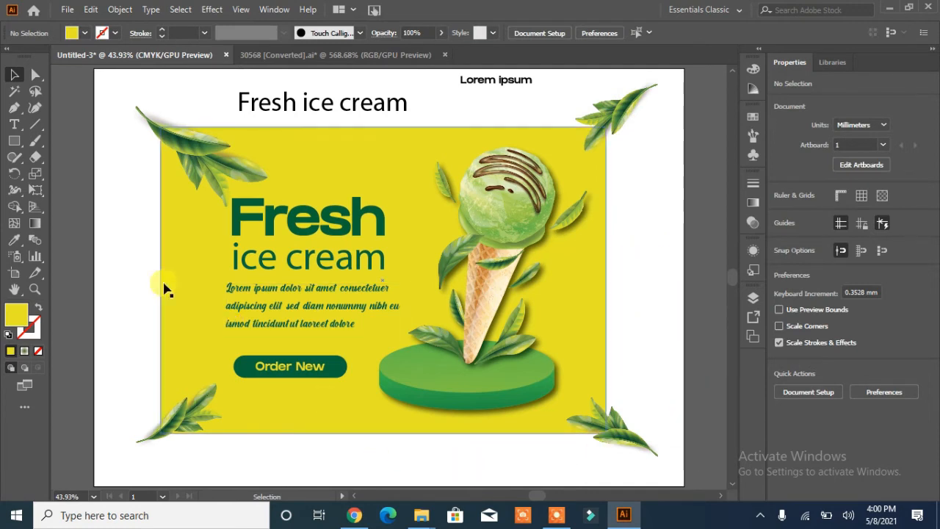
# Draw a yellow rectangle about 314 × 218 mm over the advertisement, matching the edges of the background
pyautogui.click(12, 142)
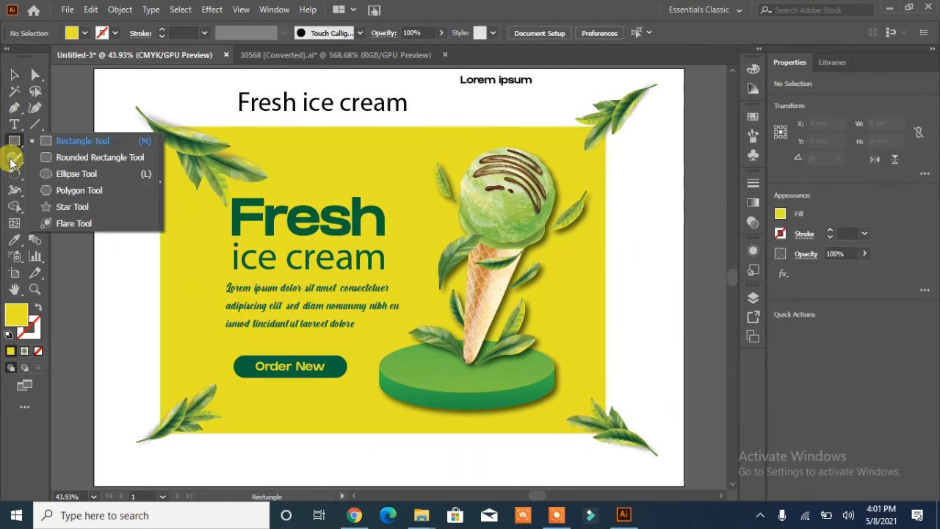
pyautogui.click(81, 140)
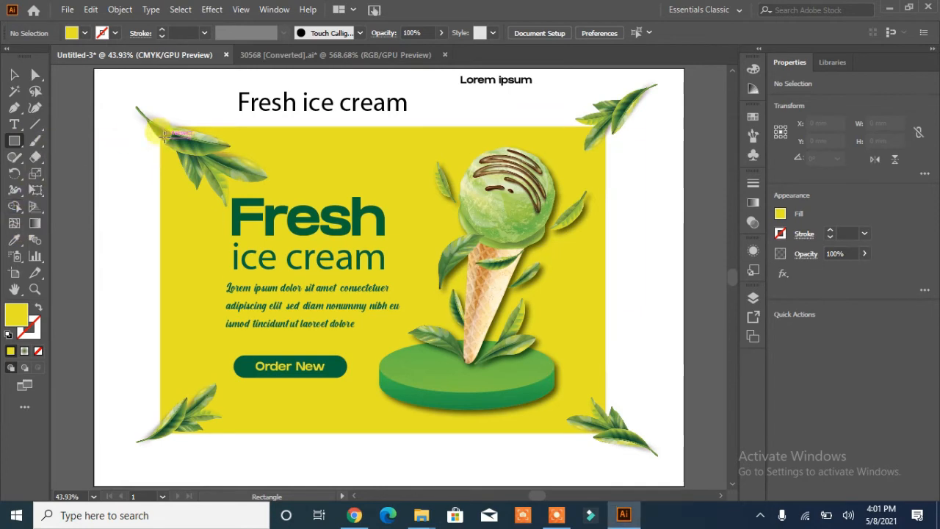
pyautogui.moveTo(161, 123); pyautogui.dragTo(604, 432)
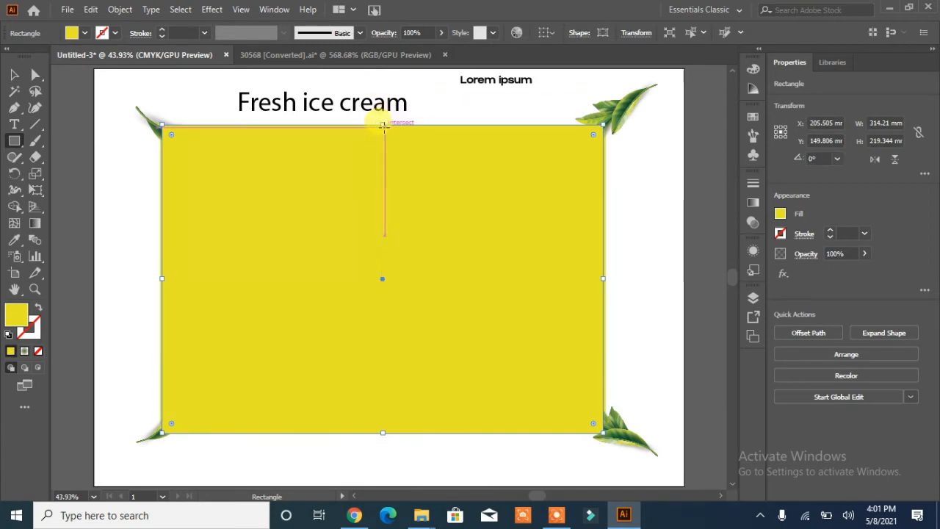
pyautogui.moveTo(382, 127); pyautogui.dragTo(381, 127)
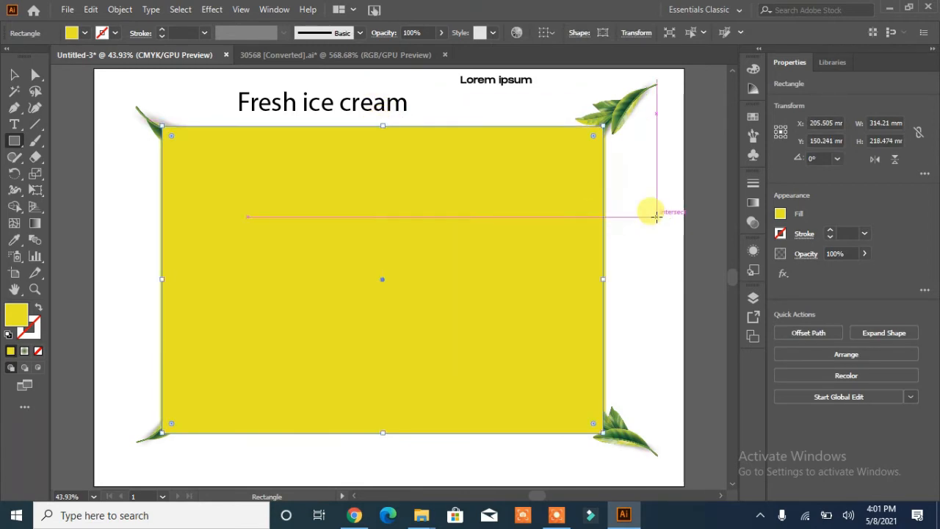
pyautogui.click(14, 74)
pyautogui.click(125, 270)
pyautogui.click(477, 262)
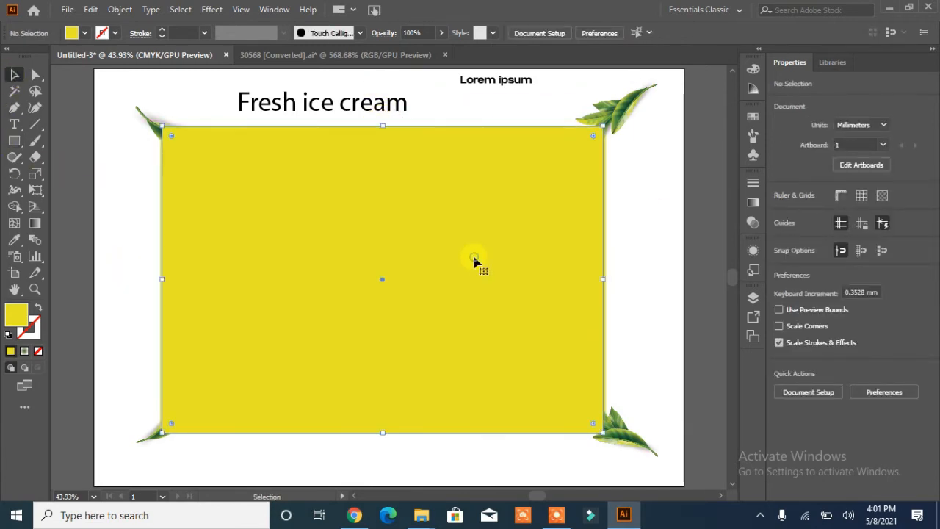
# Hide the covering rectangle, then group the background, leaf sprigs, cone, podium, advertisement text and order button
pyautogui.click(753, 297)
pyautogui.click(584, 327)
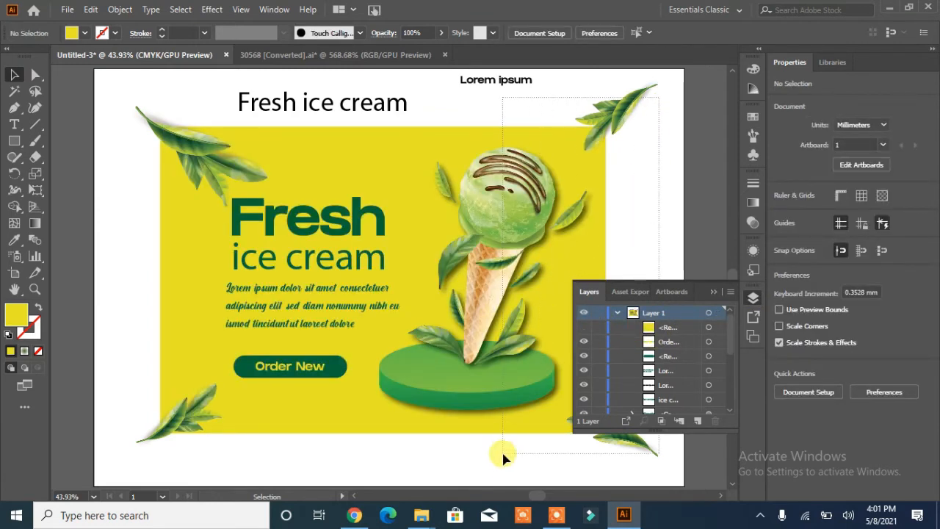
pyautogui.hotkey('ctrl', 'a')
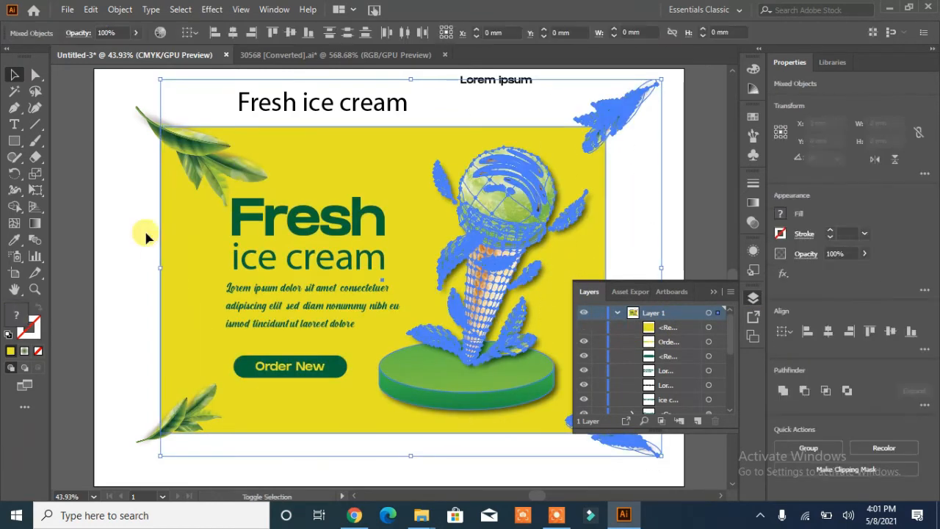
pyautogui.moveTo(106, 107); pyautogui.dragTo(185, 374)
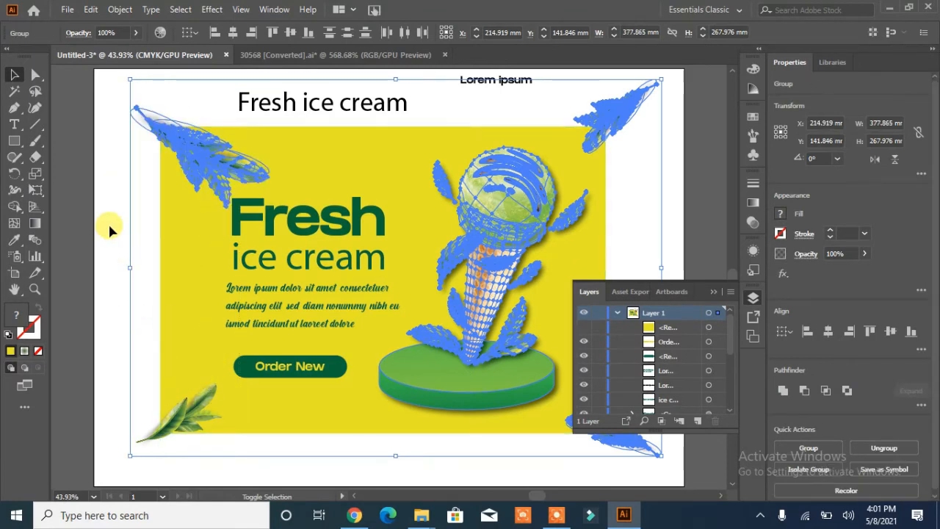
pyautogui.moveTo(340, 476); pyautogui.dragTo(337, 471)
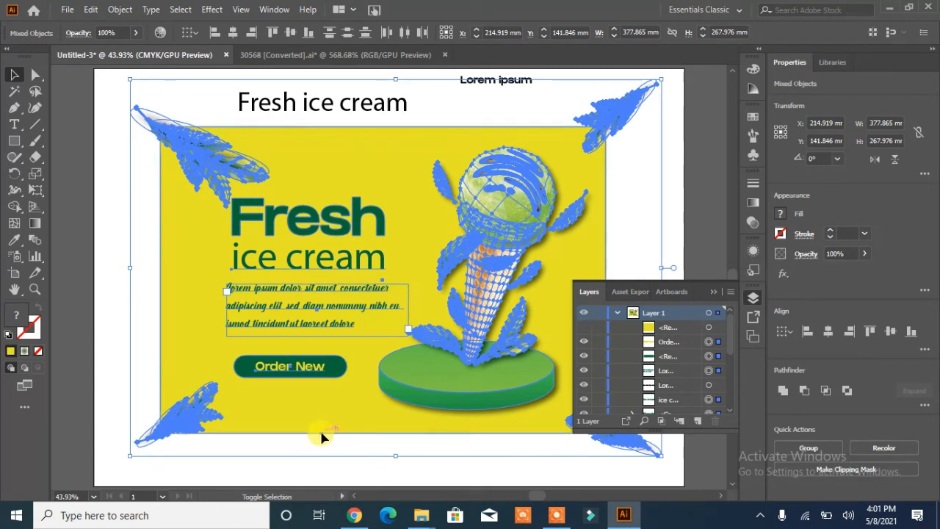
pyautogui.click(811, 448)
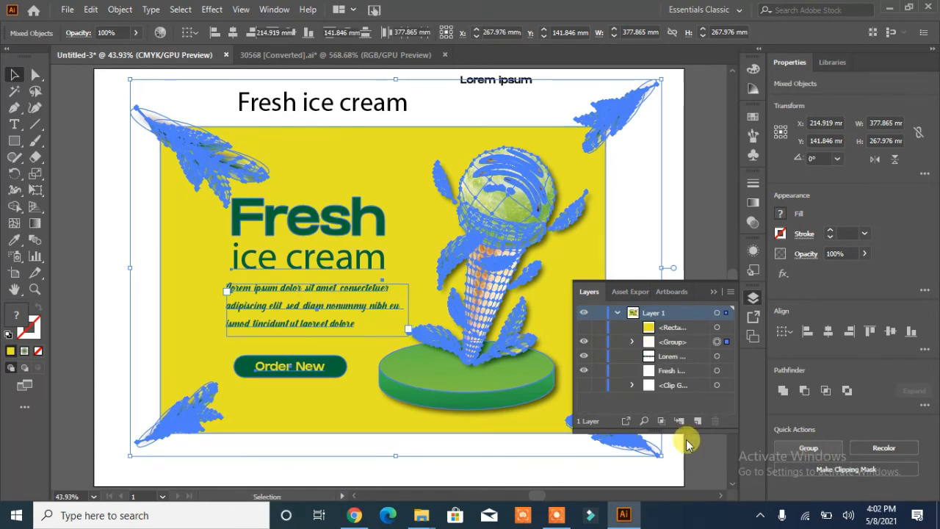
# Show the covering rectangle again and use it as a clipping mask for the grouped advertisement artwork
pyautogui.keyDown('ctrl'); pyautogui.click(584, 342); pyautogui.keyUp('ctrl')
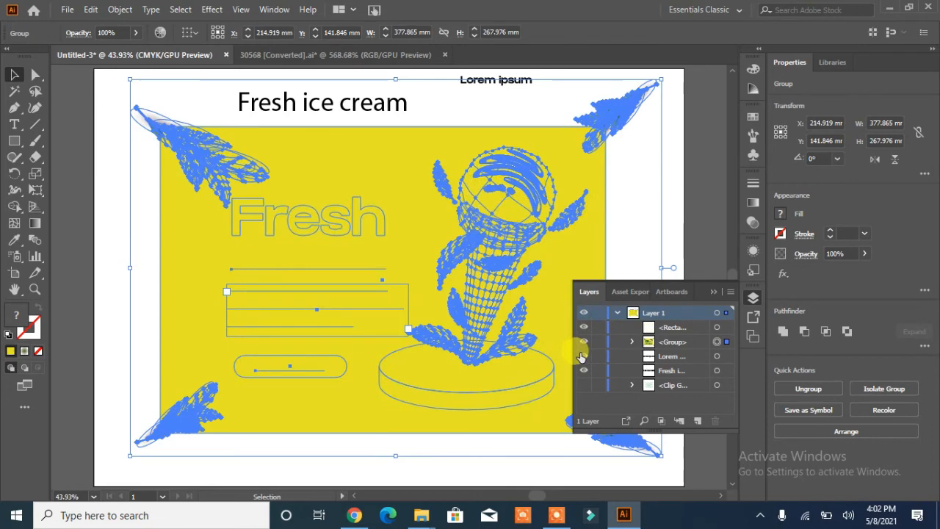
pyautogui.keyDown('shift'); pyautogui.click(717, 327); pyautogui.keyUp('shift')
pyautogui.rightClick(409, 257)
pyautogui.click(463, 371)
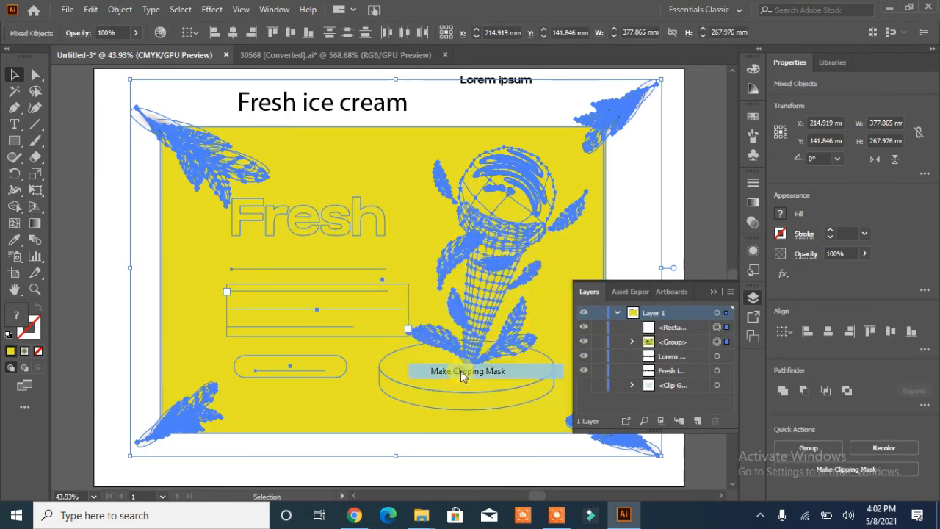
pyautogui.click(127, 235)
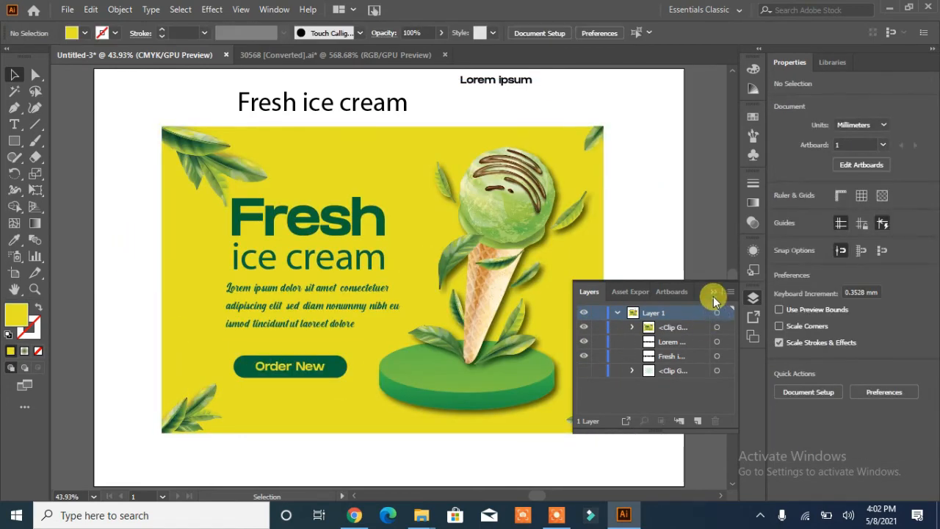
pyautogui.click(713, 292)
# Delete the leftover "Fresh ice cream" and "Lorem ipsum" texts above the advertisement
pyautogui.click(380, 107)
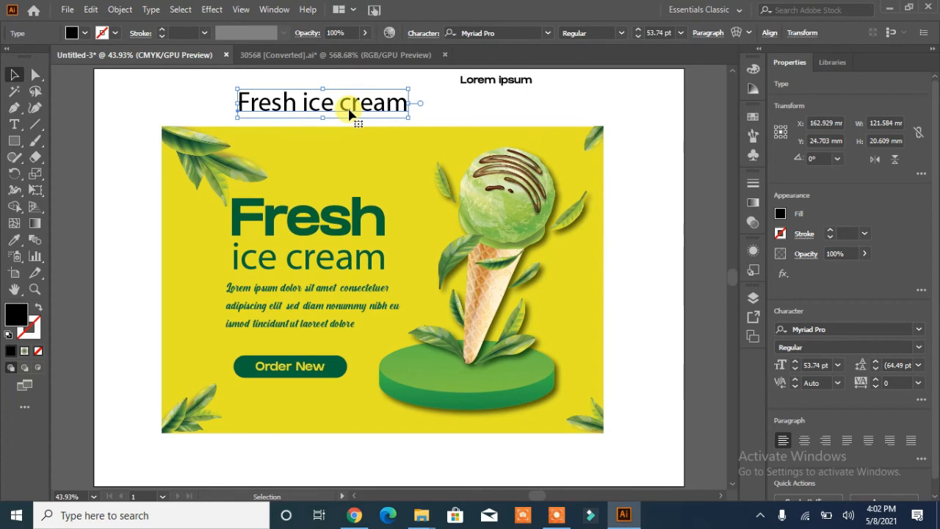
pyautogui.press('Delete')
pyautogui.click(489, 83)
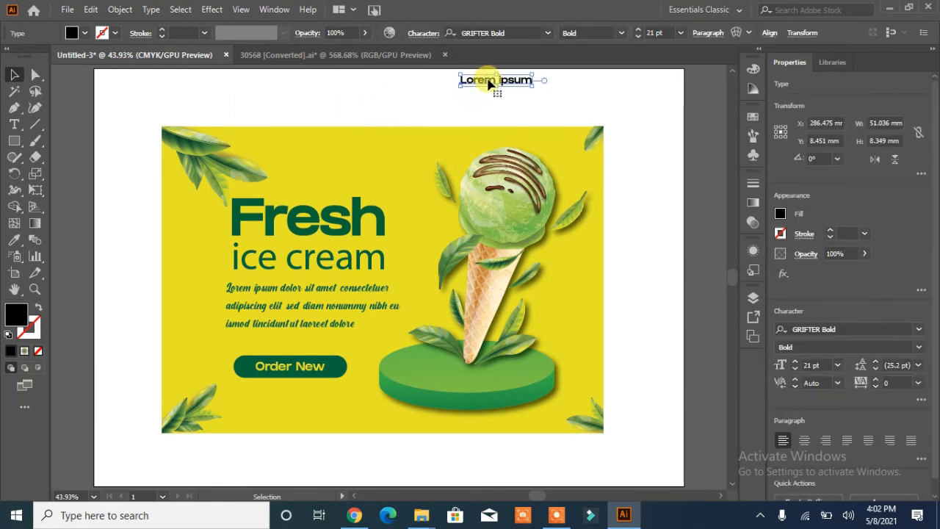
pyautogui.press('Delete')
pyautogui.click(337, 293)
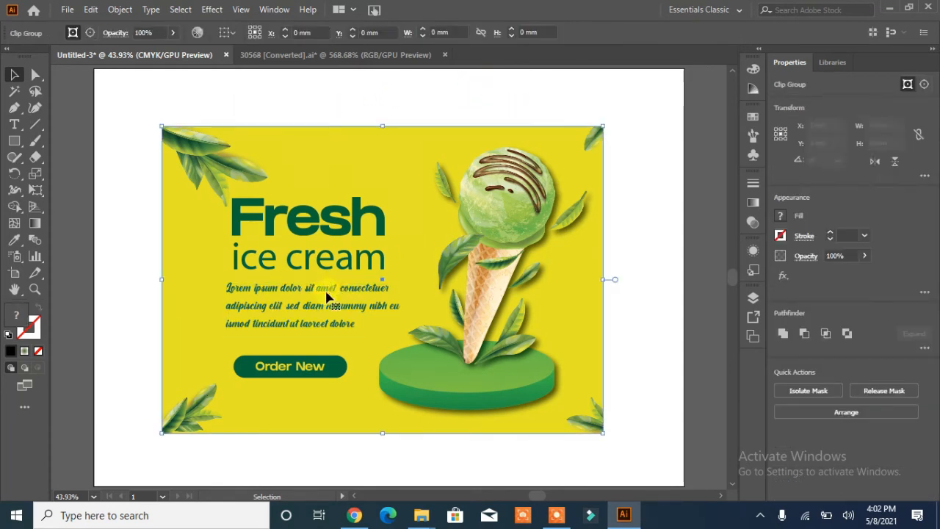
pyautogui.click(646, 226)
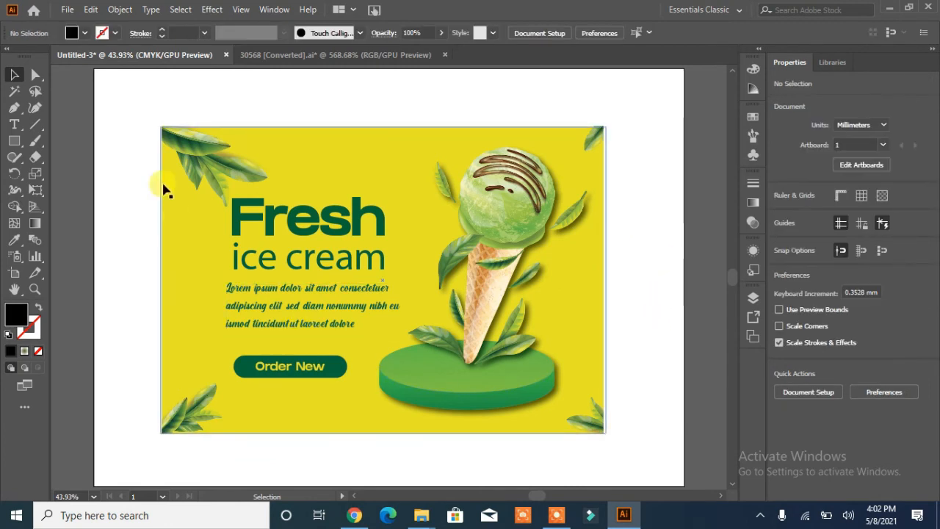
# Draw a 420 × 297 mm rectangle covering the whole artboard and fill it with the light yellow swatch
pyautogui.click(12, 140)
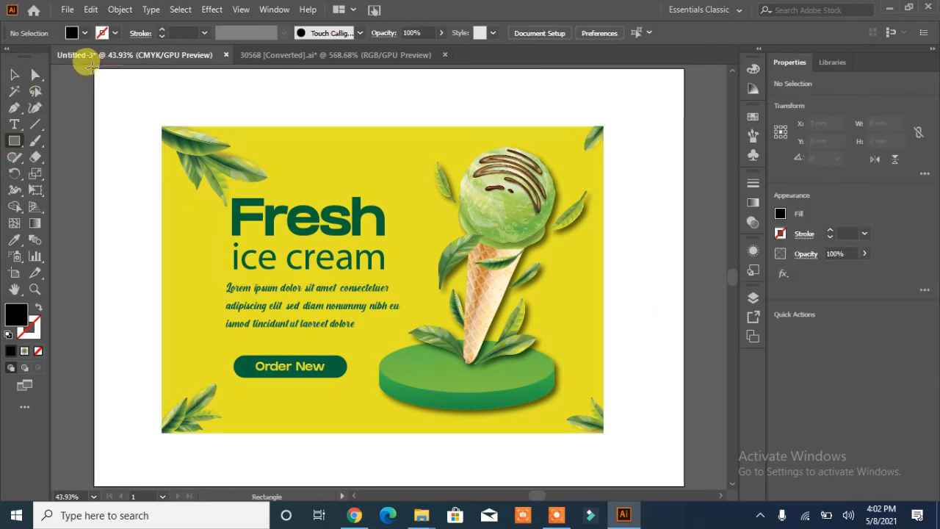
pyautogui.moveTo(89, 66); pyautogui.dragTo(678, 331)
pyautogui.scroll(5, 653, 299)
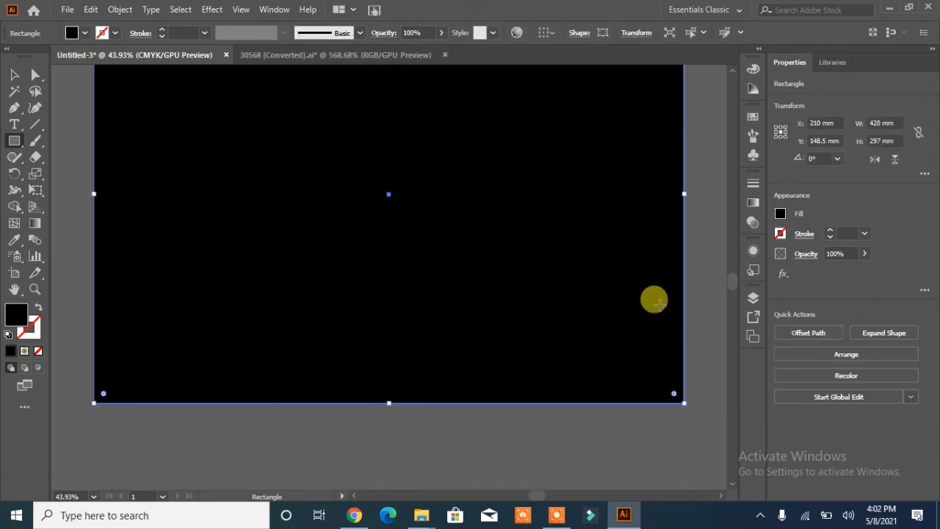
pyautogui.click(82, 33)
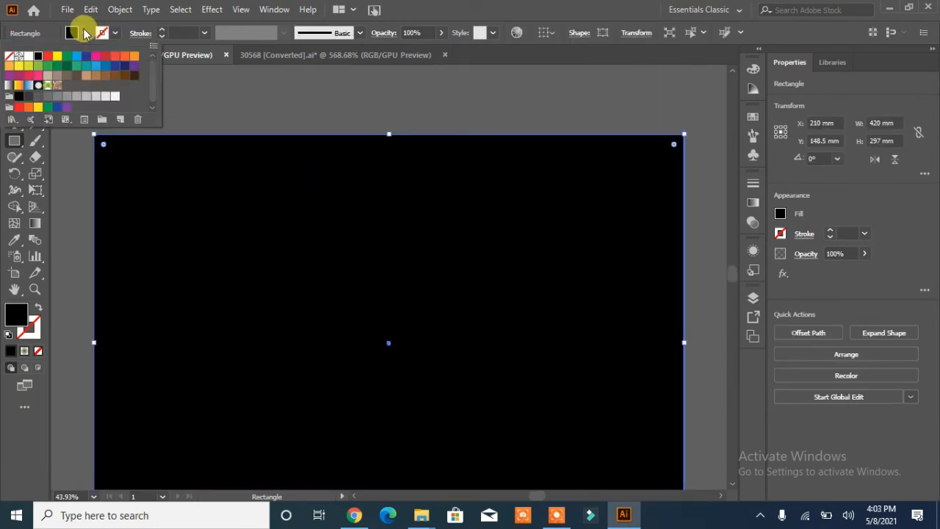
pyautogui.click(29, 66)
pyautogui.click(21, 69)
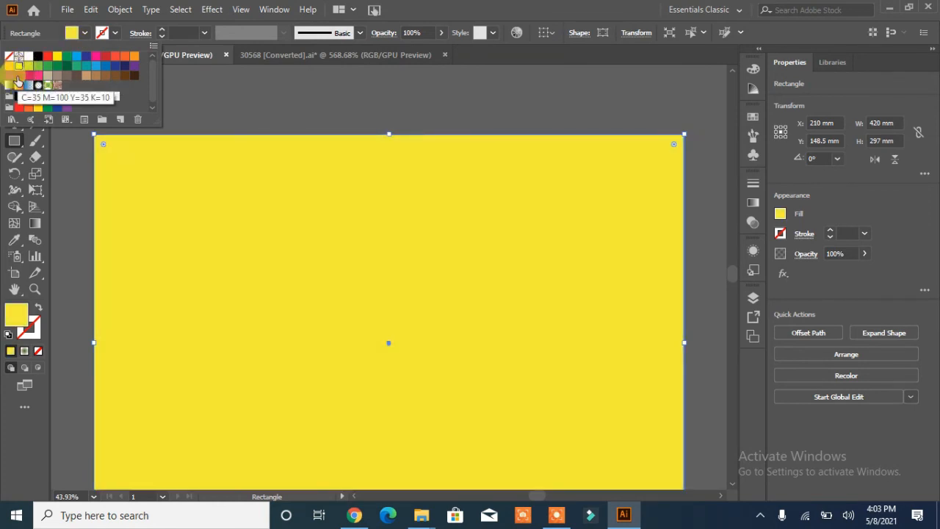
# Send the artboard-sized rectangle to the back, behind the clipped advertisement
pyautogui.rightClick(504, 220)
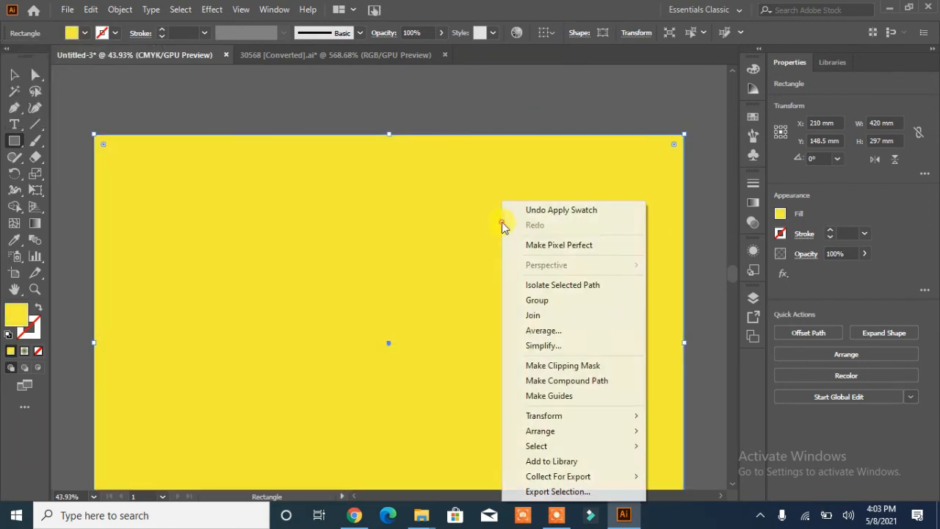
pyautogui.moveTo(586, 433)
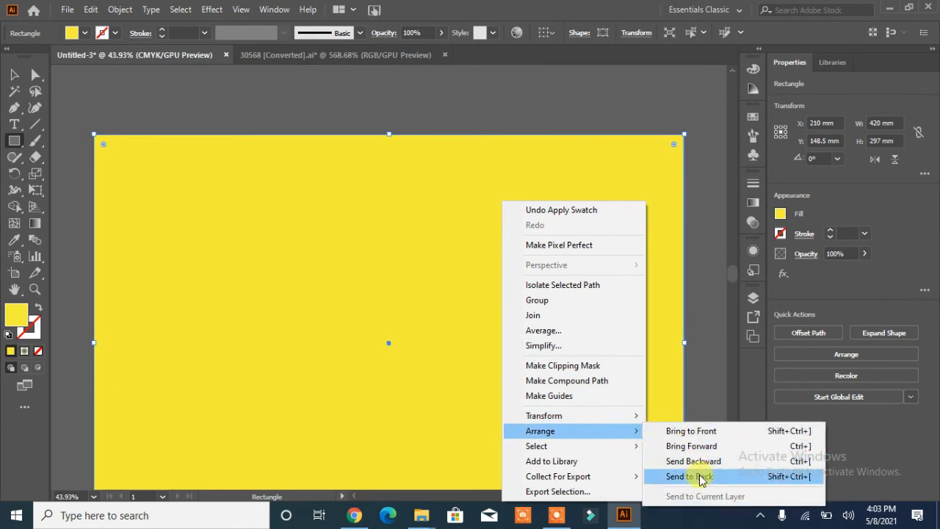
pyautogui.click(700, 477)
pyautogui.scroll(-3, 609, 170)
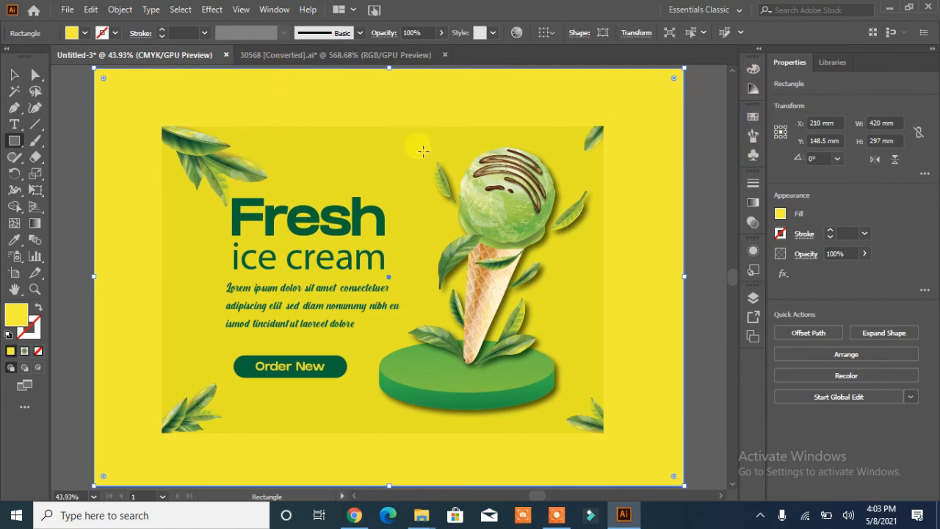
# Change the backdrop rectangle's fill to an olive green of C=35, M=5, Y=90, K=8
pyautogui.click(781, 214)
pyautogui.click(716, 239)
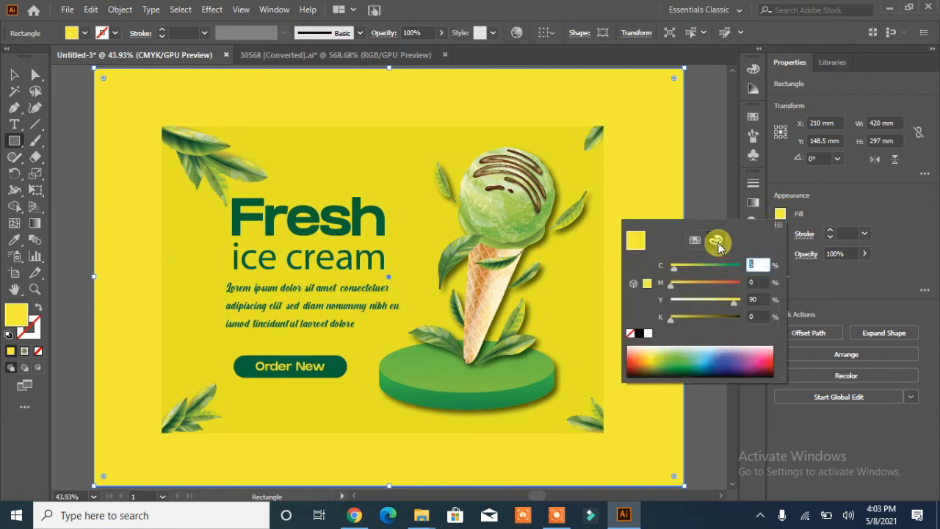
pyautogui.moveTo(672, 267); pyautogui.dragTo(676, 319)
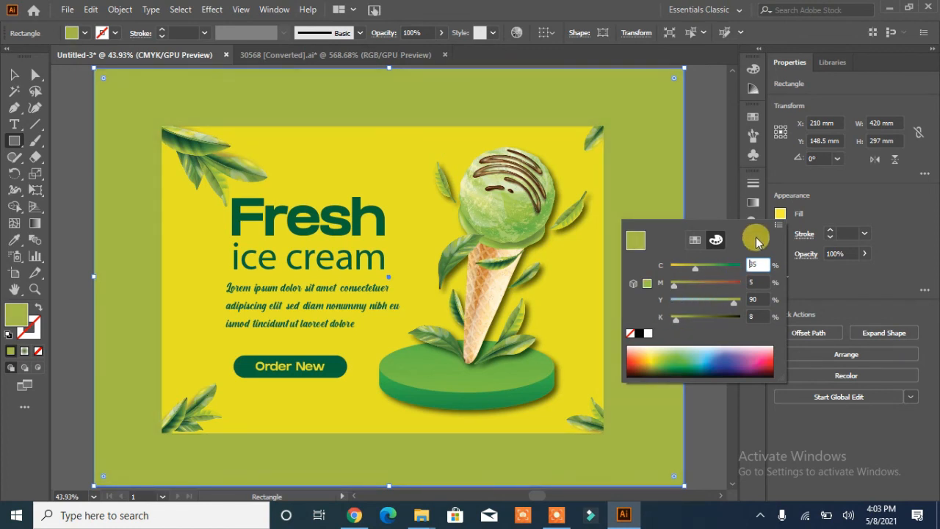
pyautogui.click(777, 226)
pyautogui.click(659, 171)
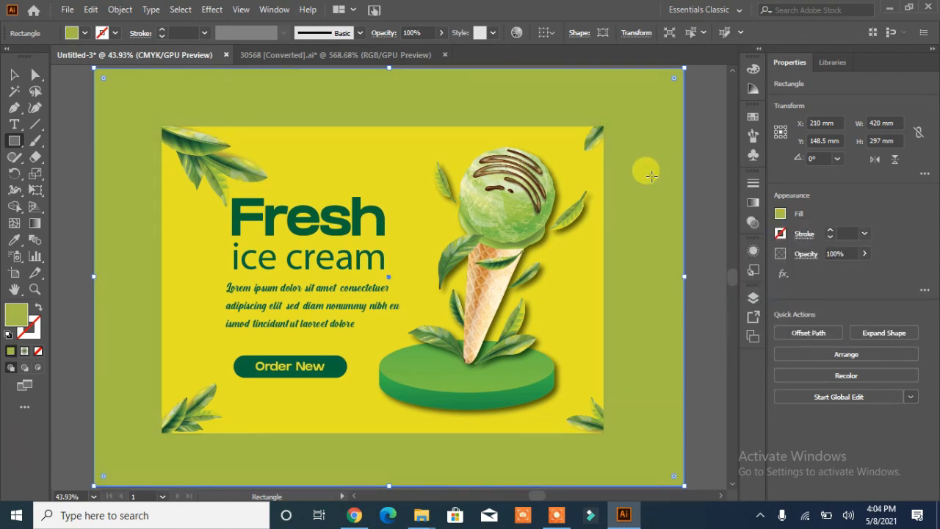
pyautogui.click(651, 175)
pyautogui.click(504, 281)
pyautogui.click(323, 175)
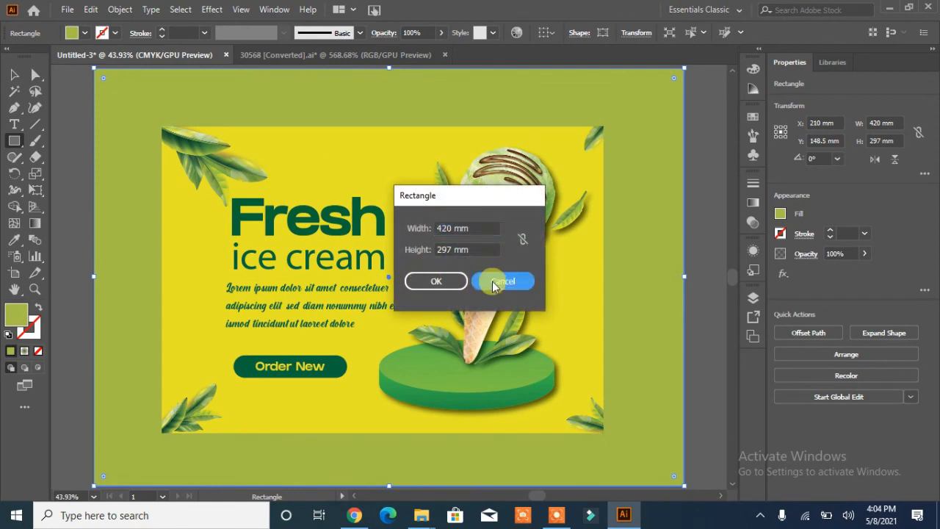
pyautogui.click(493, 285)
# Set up a Drop Shadow effect on the clipped advertisement with the preview turned on
pyautogui.click(14, 74)
pyautogui.click(285, 169)
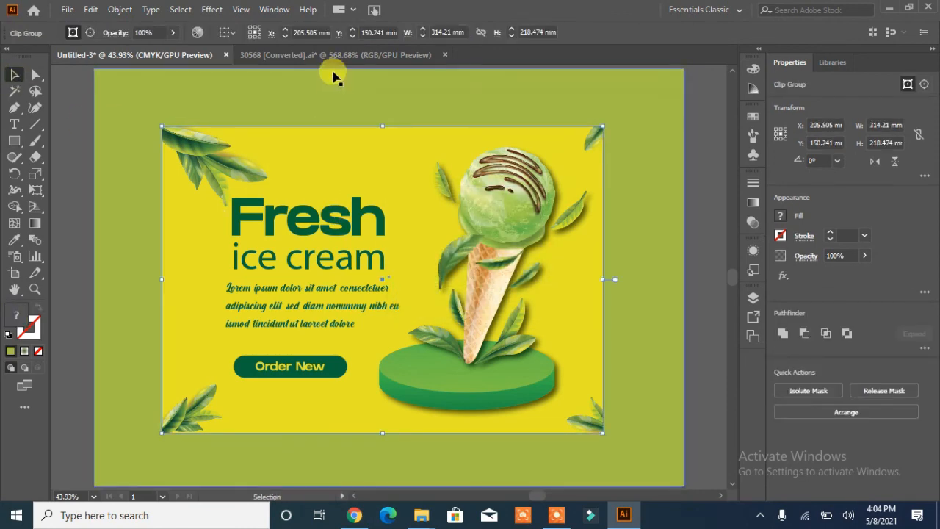
pyautogui.click(215, 8)
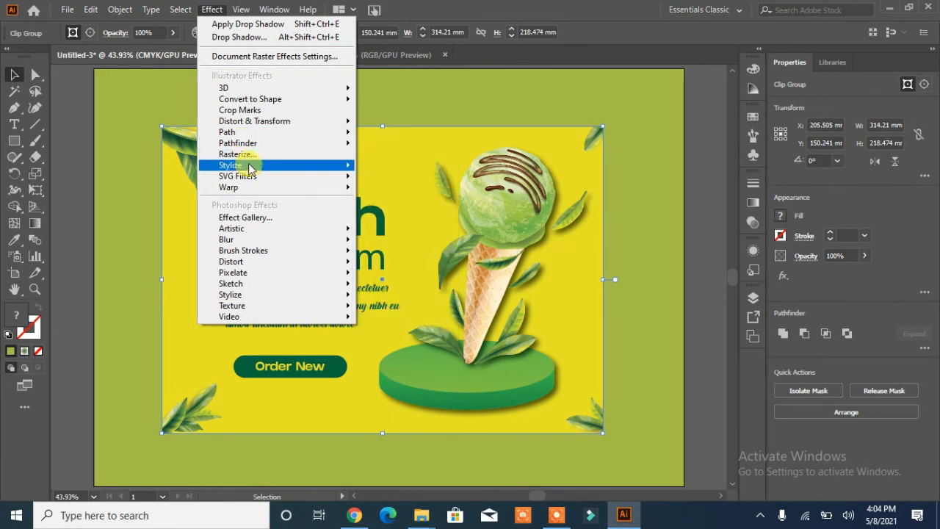
pyautogui.moveTo(250, 166)
pyautogui.click(410, 168)
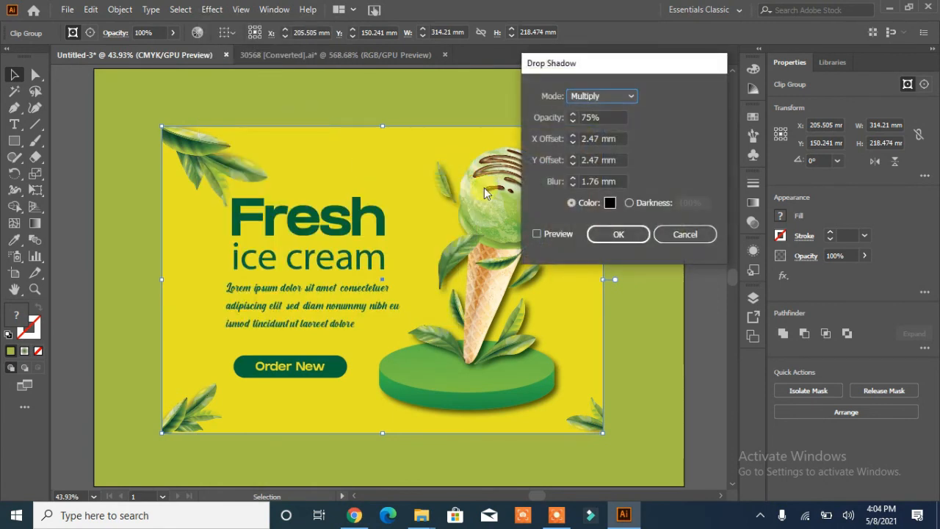
pyautogui.click(537, 235)
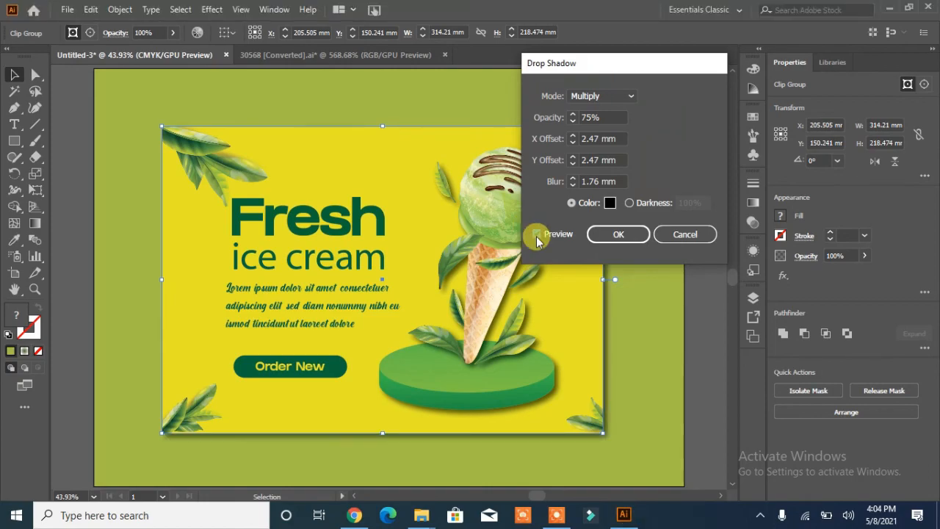